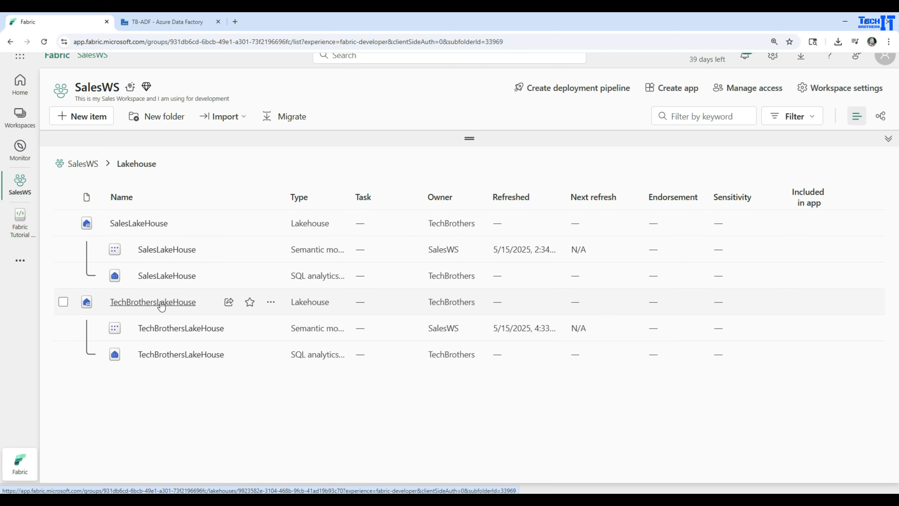
- Open TechBrothersLakeHouse and expand its Tables and Files folders in a widened explorer to review their contents
{"action": "left_click", "coordinate": [159, 302]}
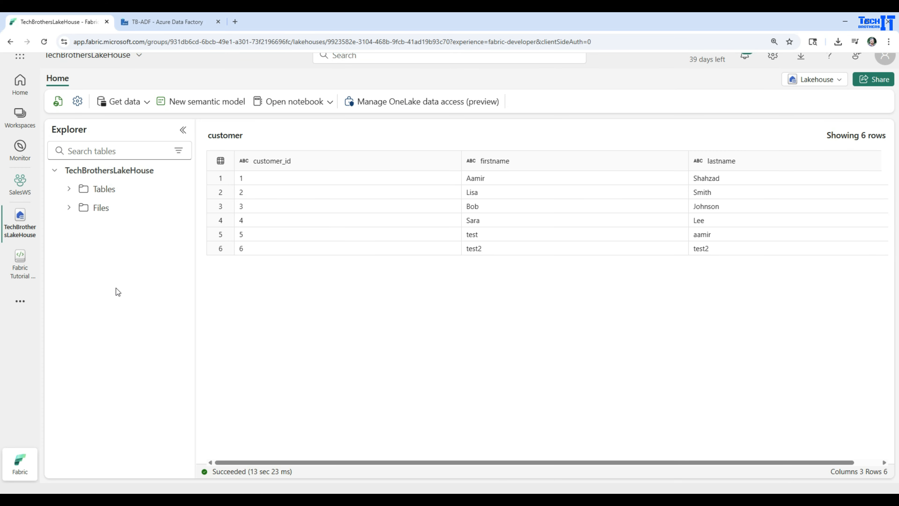
{"action": "left_click", "coordinate": [71, 192]}
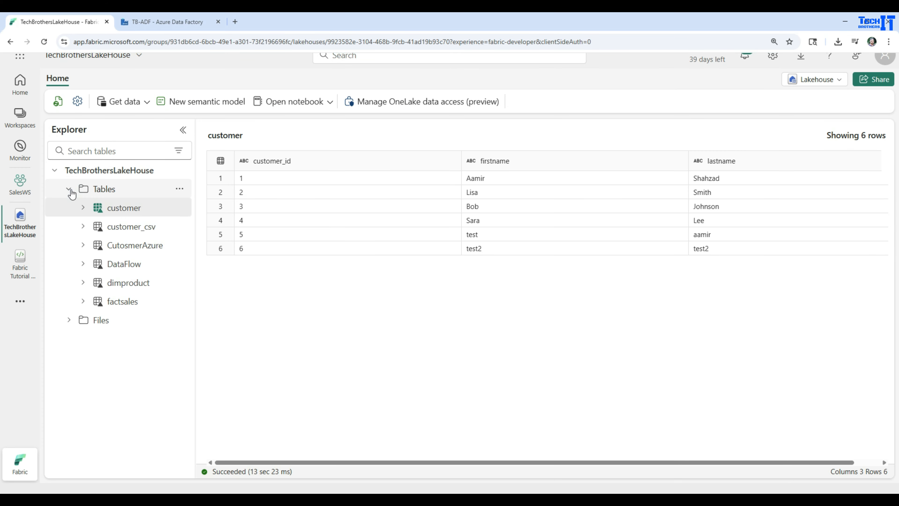
{"action": "left_click", "coordinate": [70, 324]}
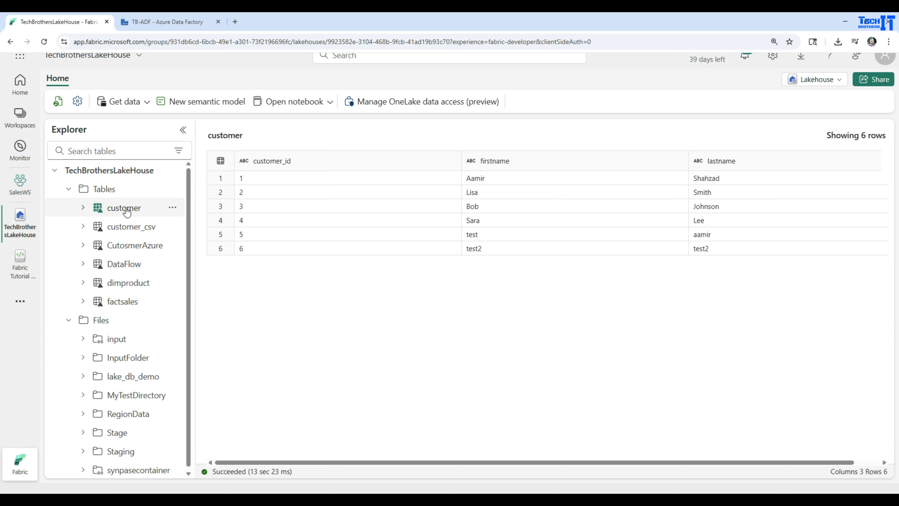
{"action": "left_click_drag", "start_coordinate": [194, 211], "coordinate": [239, 210]}
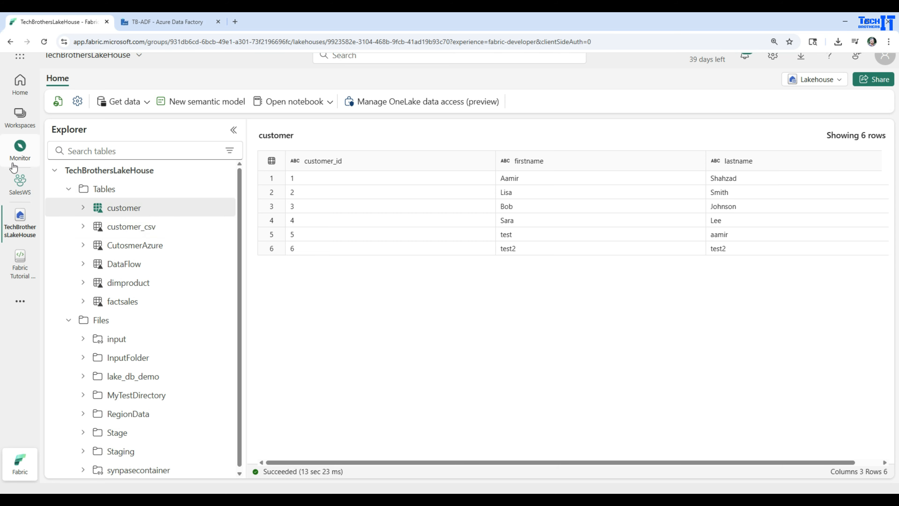
- Create a data pipeline named pl_scriptlakehouse in the Pipelines folder of the SalesWS workspace
{"action": "left_click", "coordinate": [21, 188]}
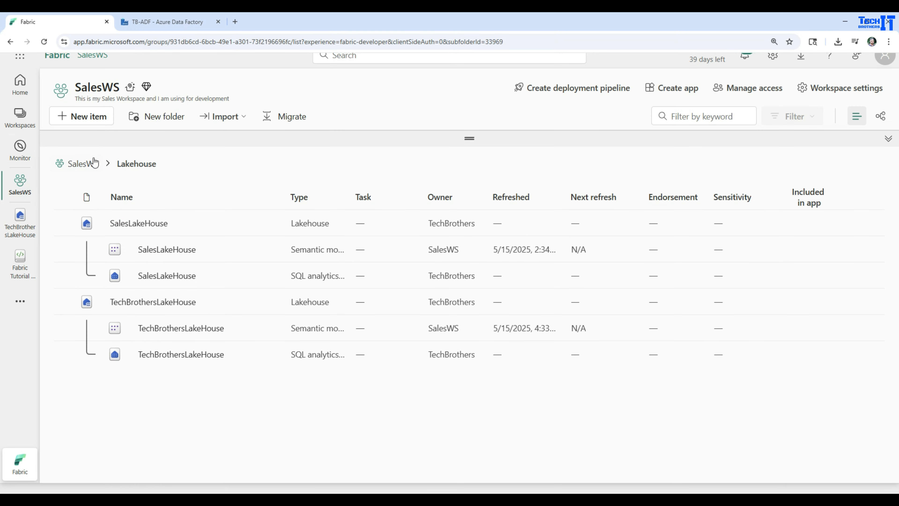
{"action": "left_click", "coordinate": [76, 161]}
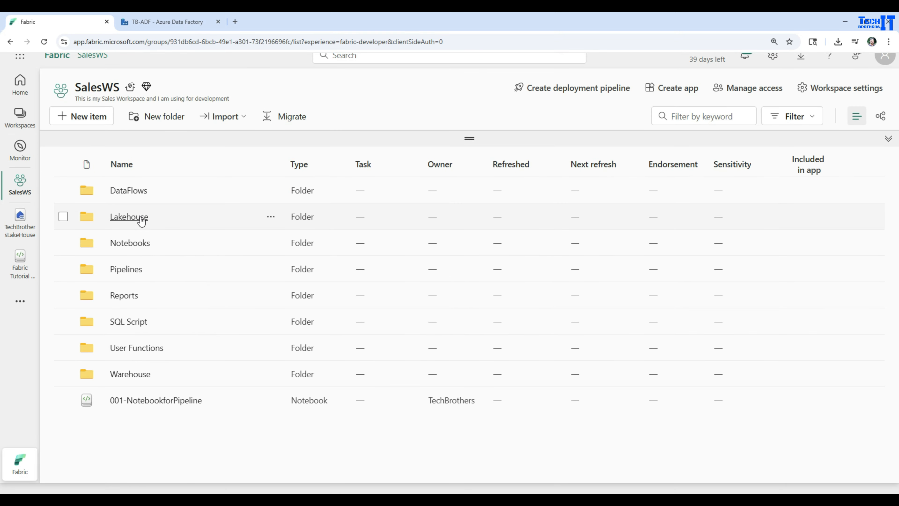
{"action": "left_click", "coordinate": [120, 270]}
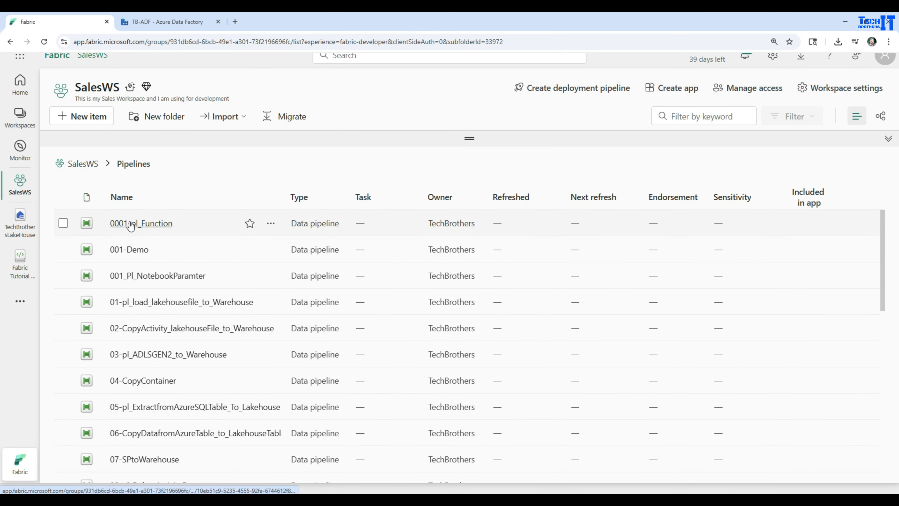
{"action": "left_click", "coordinate": [88, 116]}
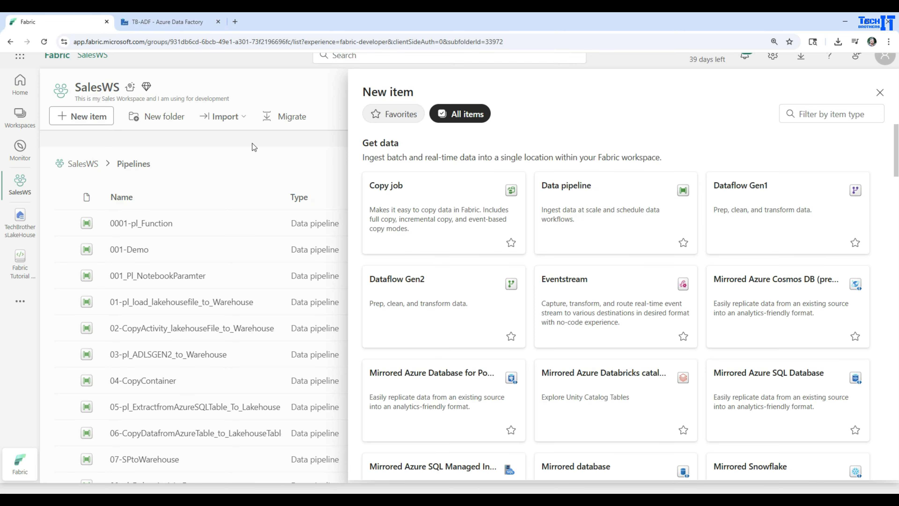
{"action": "left_click", "coordinate": [570, 211]}
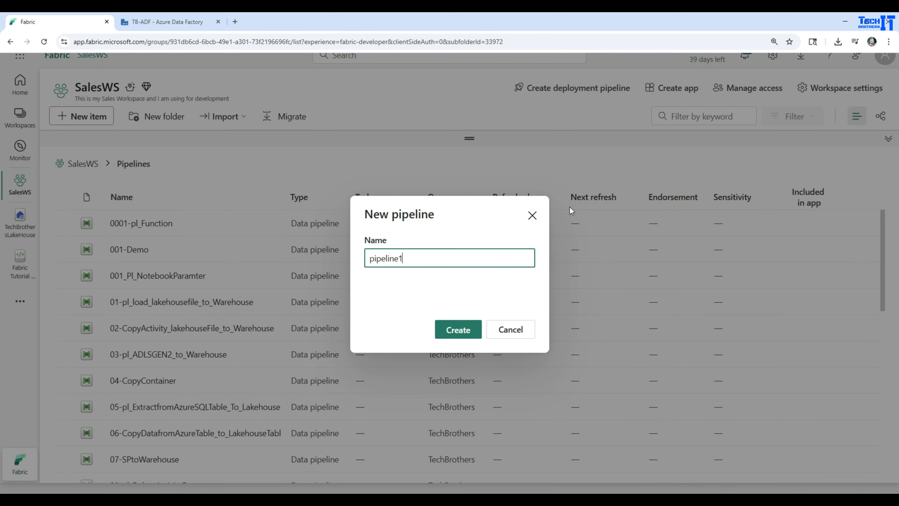
{"action": "double_click", "coordinate": [444, 255]}
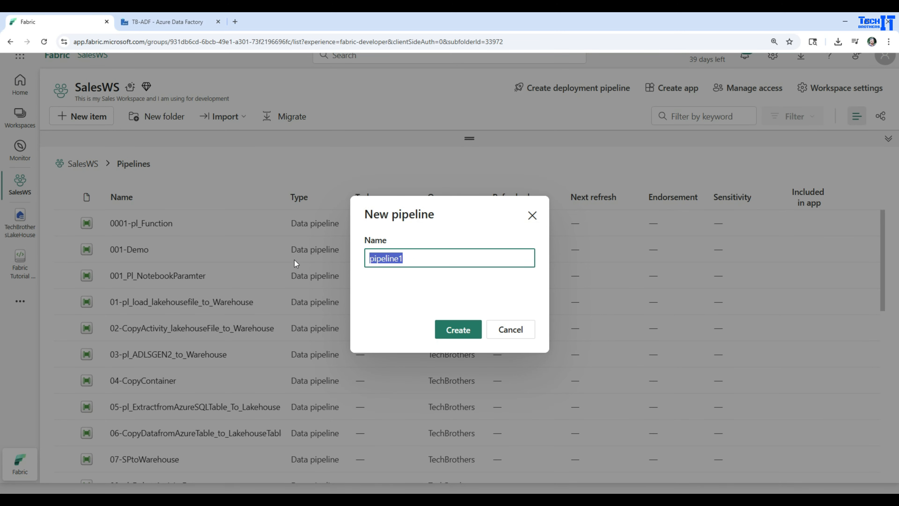
{"action": "type", "text": "pl_scriptlakehouse"}
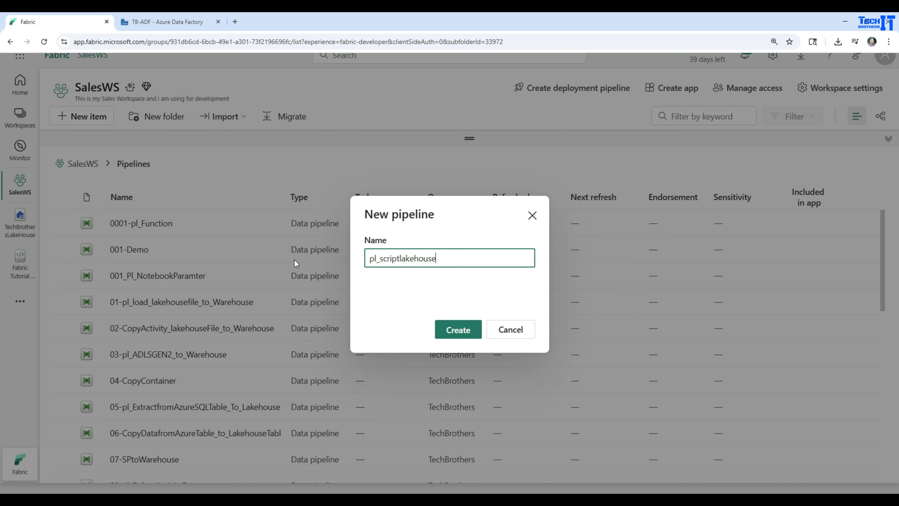
{"action": "left_click", "coordinate": [456, 330]}
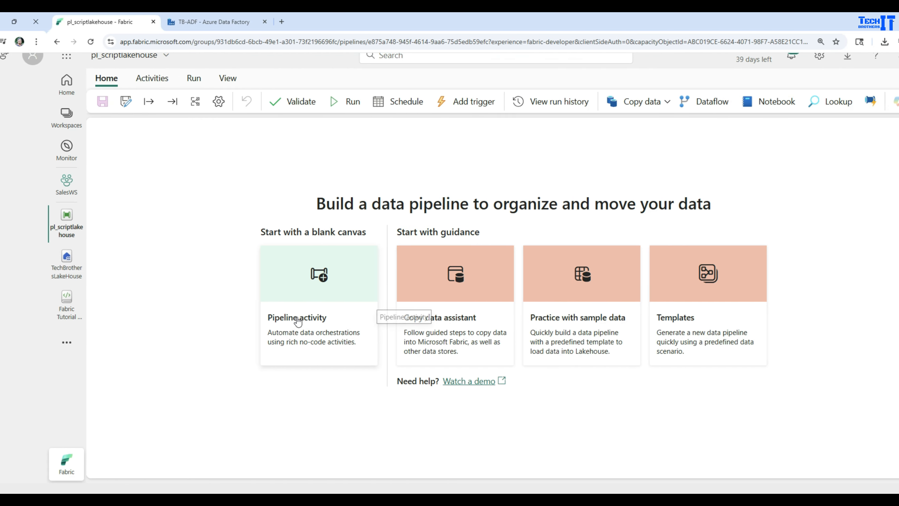
- Add a Script activity to the blank pipeline canvas and open its connection settings in an enlarged properties area
{"action": "left_click", "coordinate": [305, 315]}
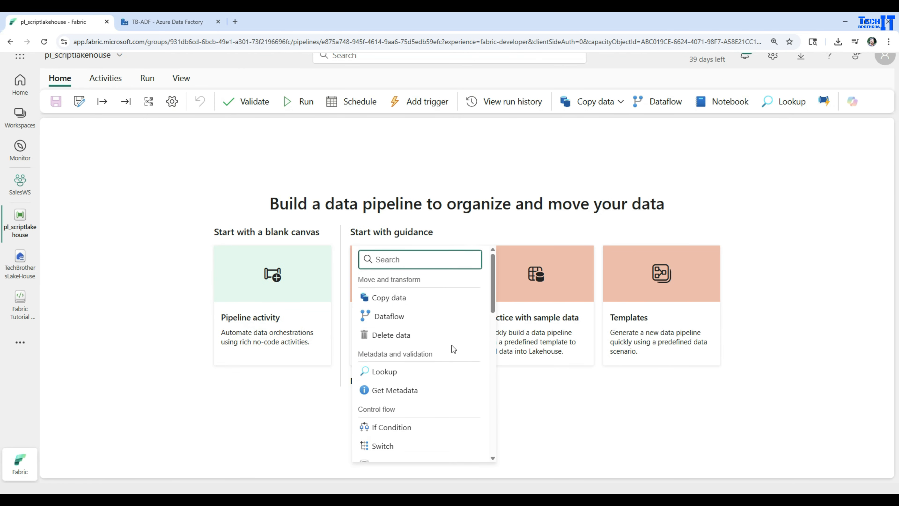
{"action": "scroll", "coordinate": [452, 345], "scroll_direction": "down", "scroll_amount": 10}
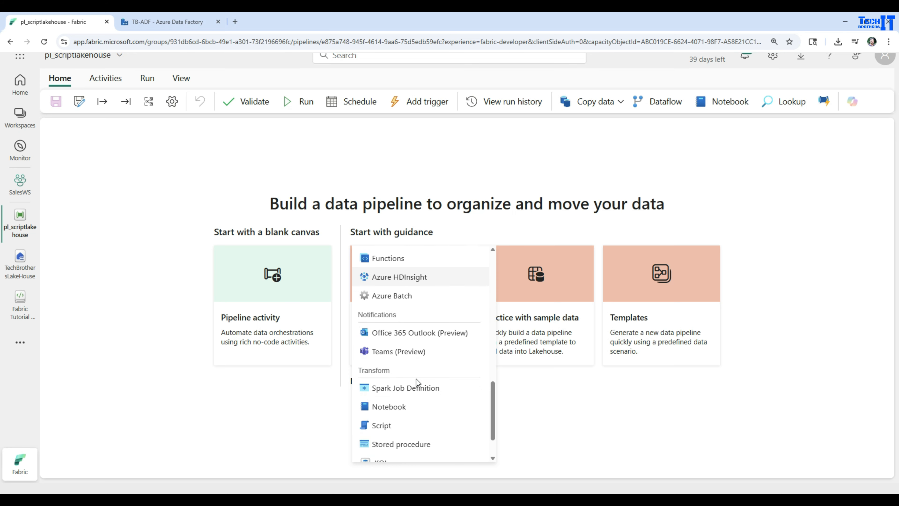
{"action": "left_click", "coordinate": [380, 425]}
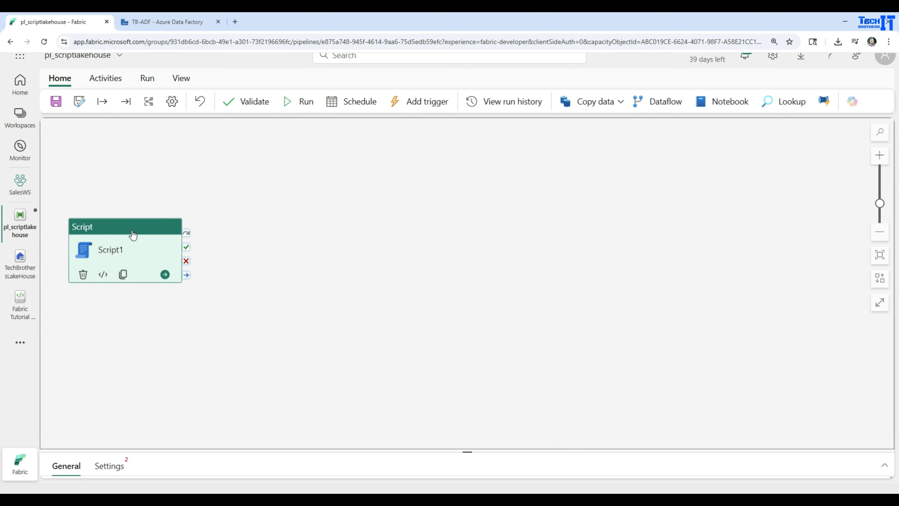
{"action": "left_click_drag", "start_coordinate": [132, 234], "coordinate": [295, 183]}
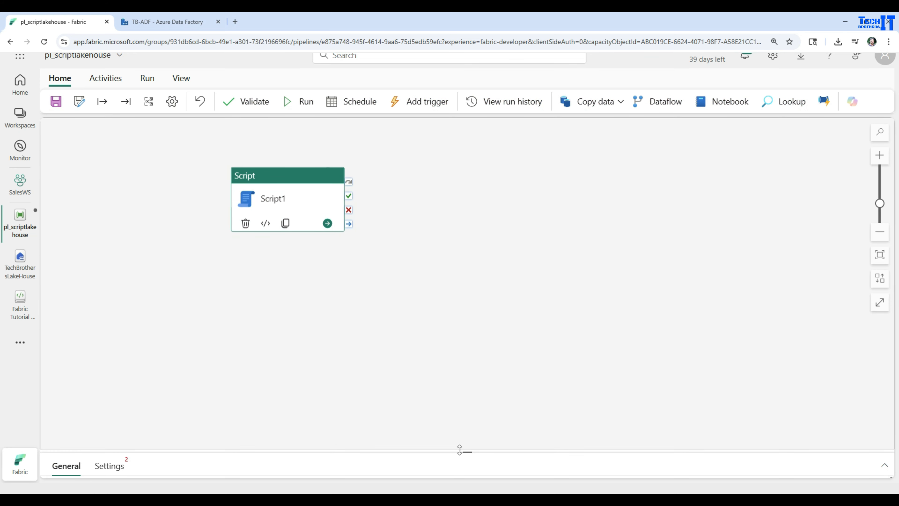
{"action": "left_click_drag", "start_coordinate": [459, 449], "coordinate": [468, 288]}
{"action": "left_click", "coordinate": [101, 304]}
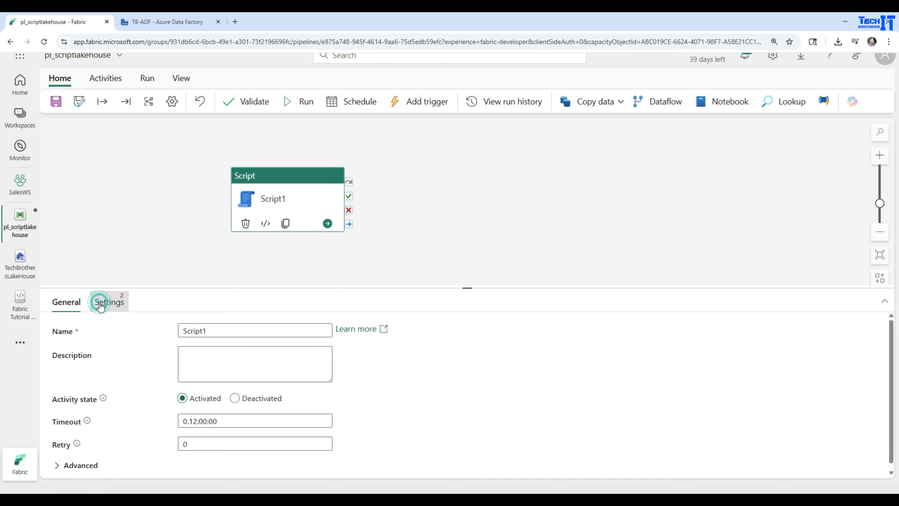
- Browse the data sources offered for the Script activity's connection, including the OneLake catalog, and leave without choosing one
{"action": "left_click", "coordinate": [255, 331]}
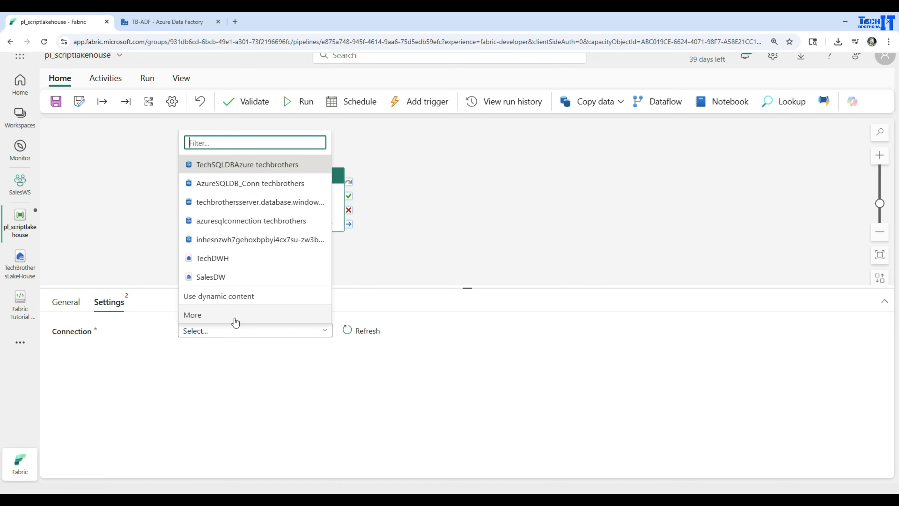
{"action": "left_click", "coordinate": [193, 315]}
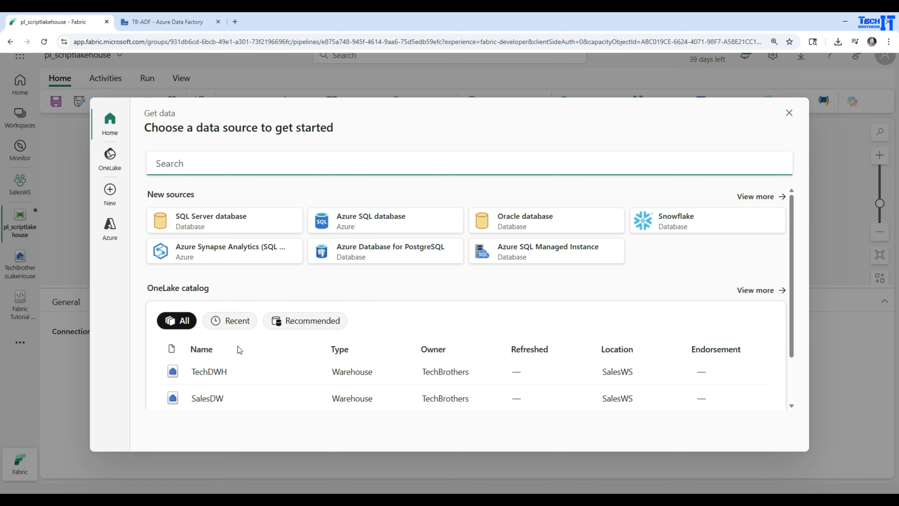
{"action": "scroll", "coordinate": [387, 364], "scroll_direction": "down", "scroll_amount": 2}
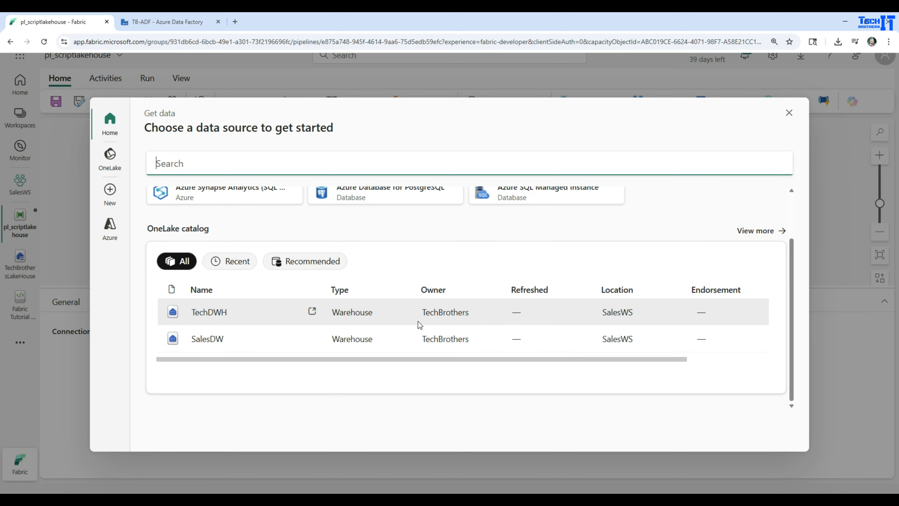
{"action": "scroll", "coordinate": [263, 318], "scroll_direction": "up", "scroll_amount": 2}
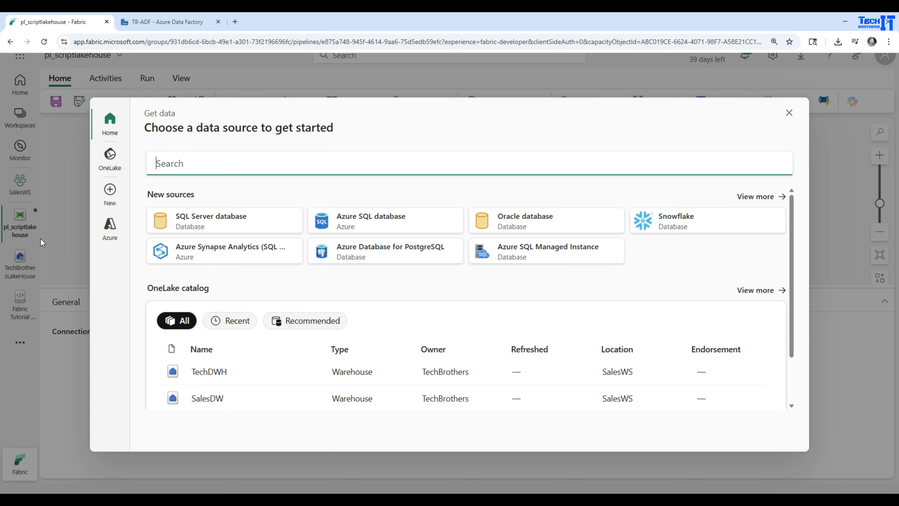
{"action": "left_click", "coordinate": [789, 113]}
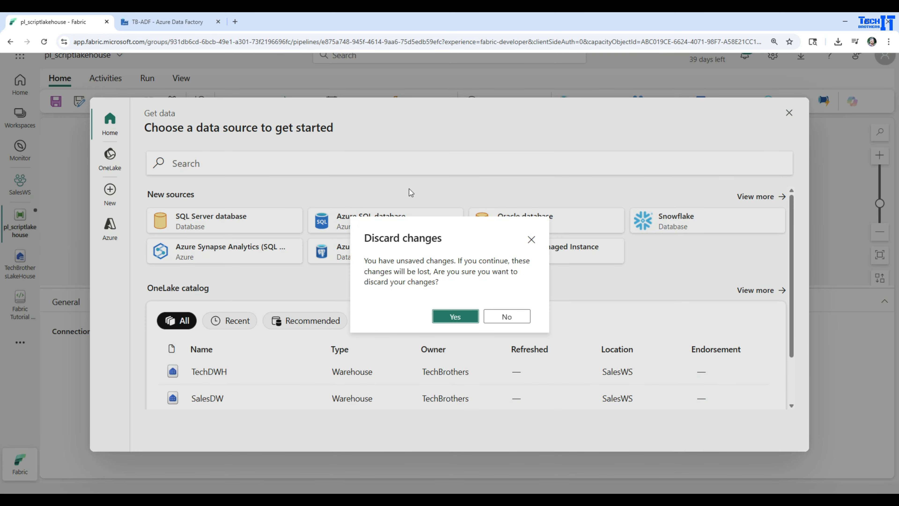
{"action": "left_click", "coordinate": [454, 315]}
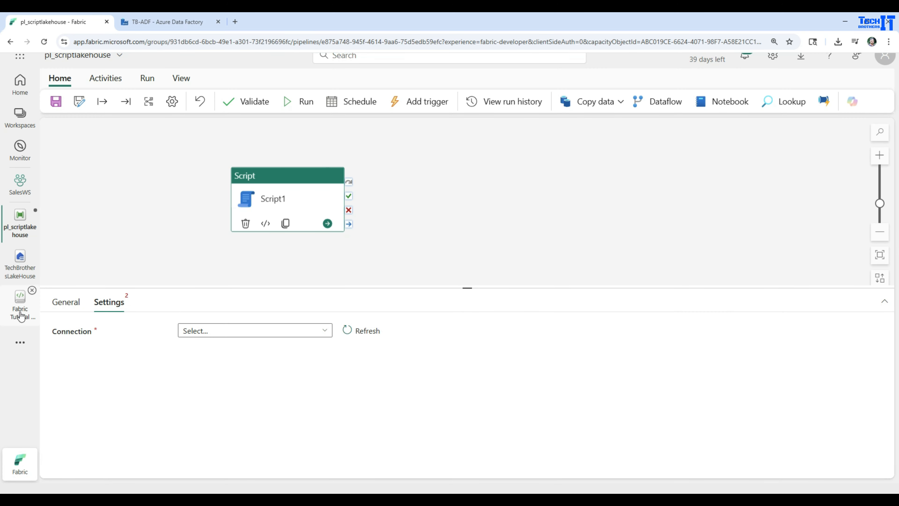
- Switch TechBrothersLakeHouse to its SQL analytics endpoint and expand the dbo schema's tables in a widened explorer
{"action": "left_click", "coordinate": [20, 265]}
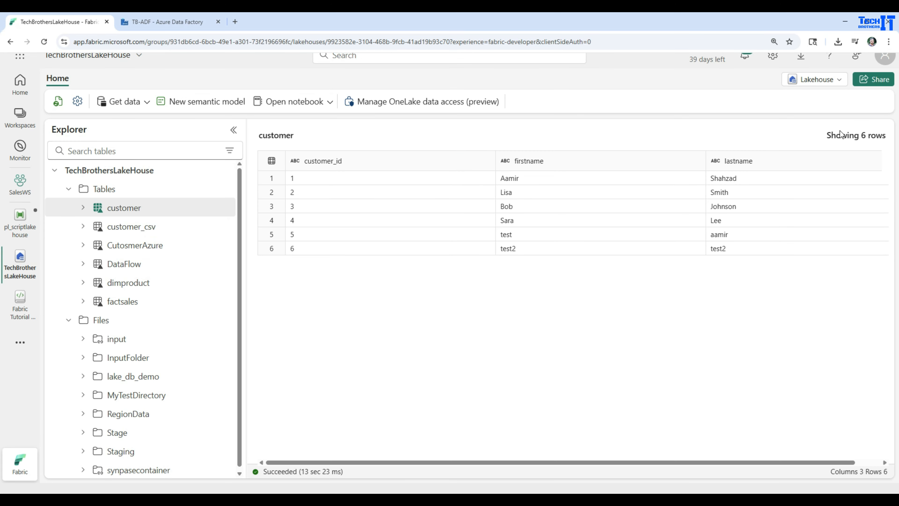
{"action": "left_click", "coordinate": [826, 81]}
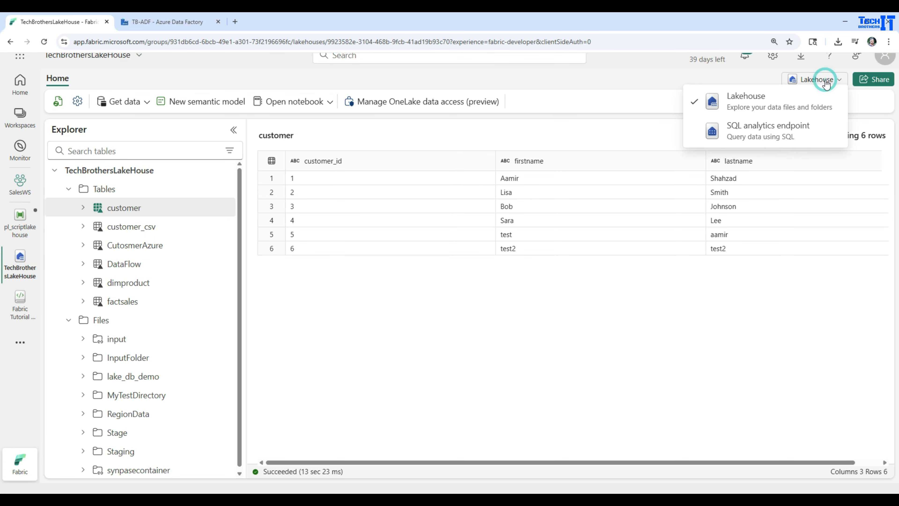
{"action": "left_click", "coordinate": [742, 139]}
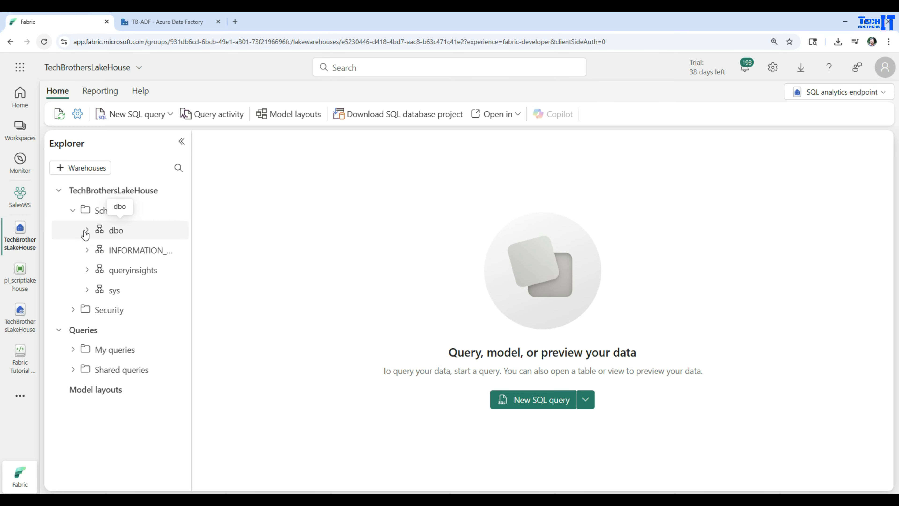
{"action": "left_click", "coordinate": [87, 231]}
{"action": "left_click", "coordinate": [100, 251]}
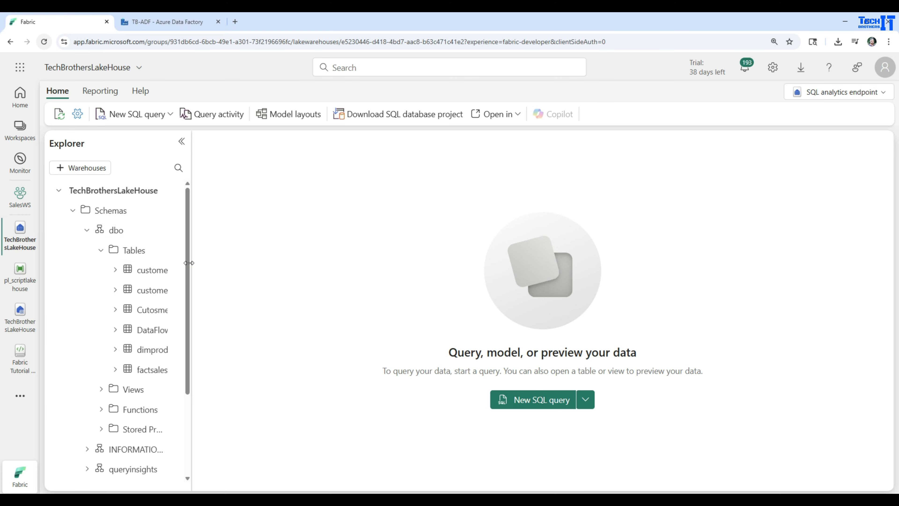
{"action": "left_click_drag", "start_coordinate": [191, 263], "coordinate": [338, 255]}
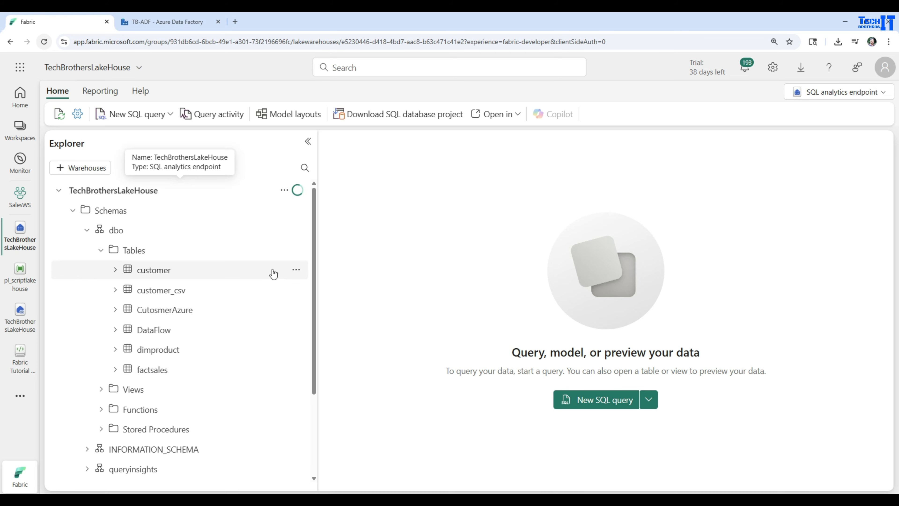
- Query the top 100 rows of the customer table through the SQL analytics endpoint
{"action": "left_click", "coordinate": [296, 270]}
{"action": "mouse_move", "coordinate": [321, 288]}
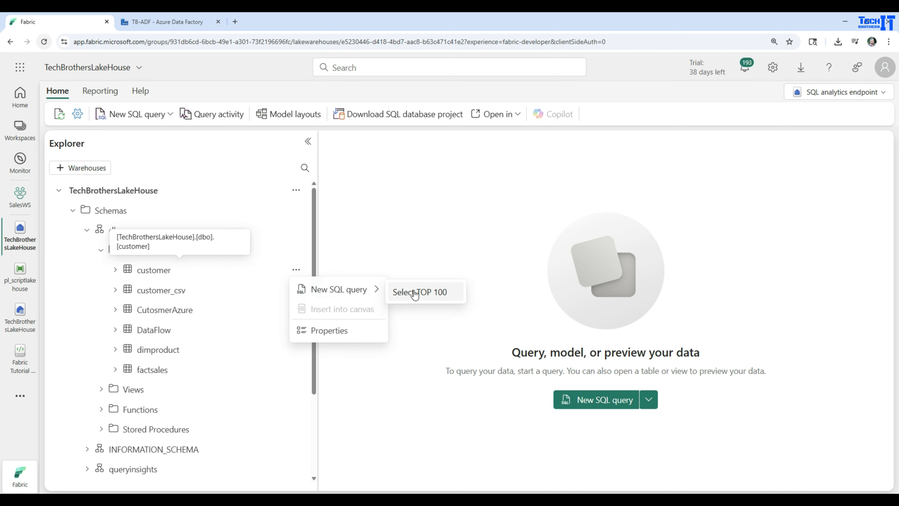
{"action": "left_click", "coordinate": [413, 293]}
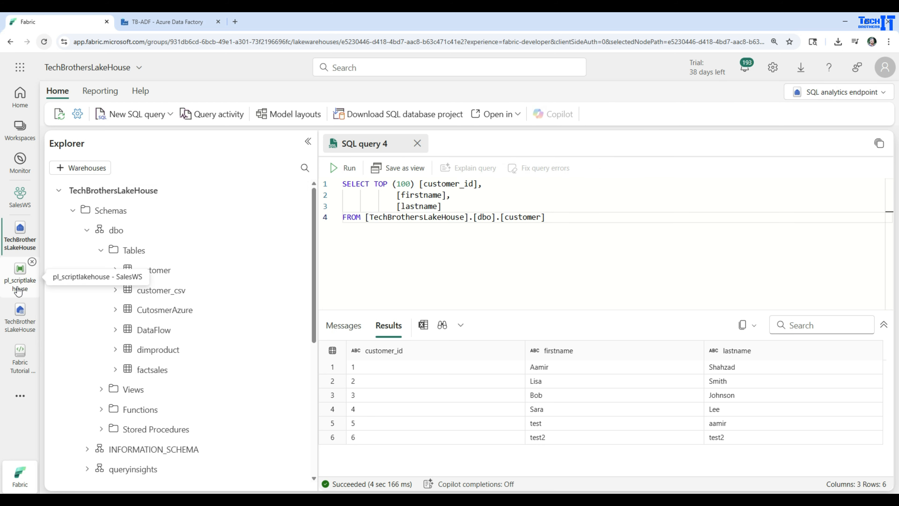
- Open the Lakehouse folder of the SalesWS workspace
{"action": "left_click", "coordinate": [18, 328]}
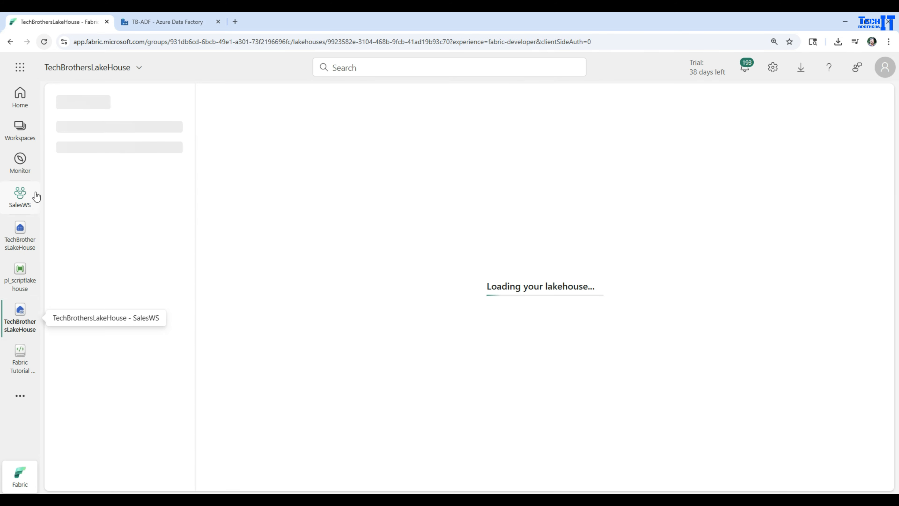
{"action": "left_click", "coordinate": [36, 196]}
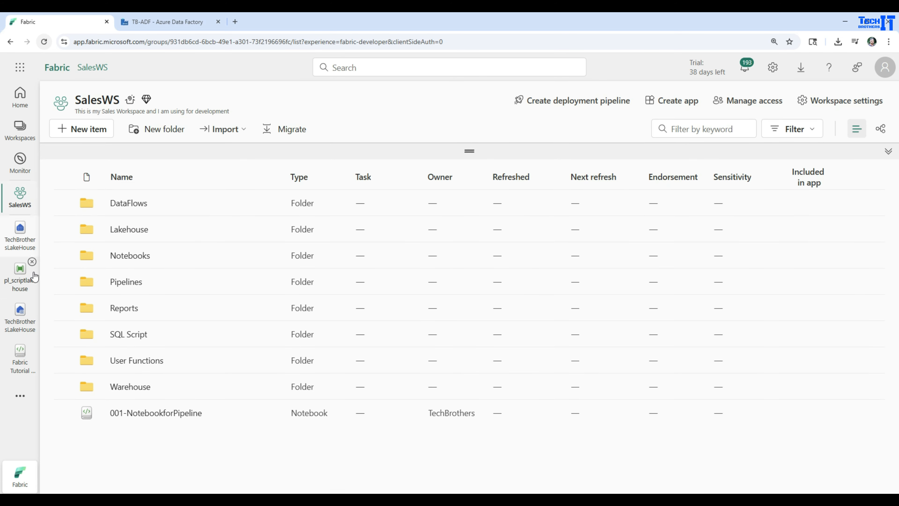
{"action": "left_click", "coordinate": [129, 231]}
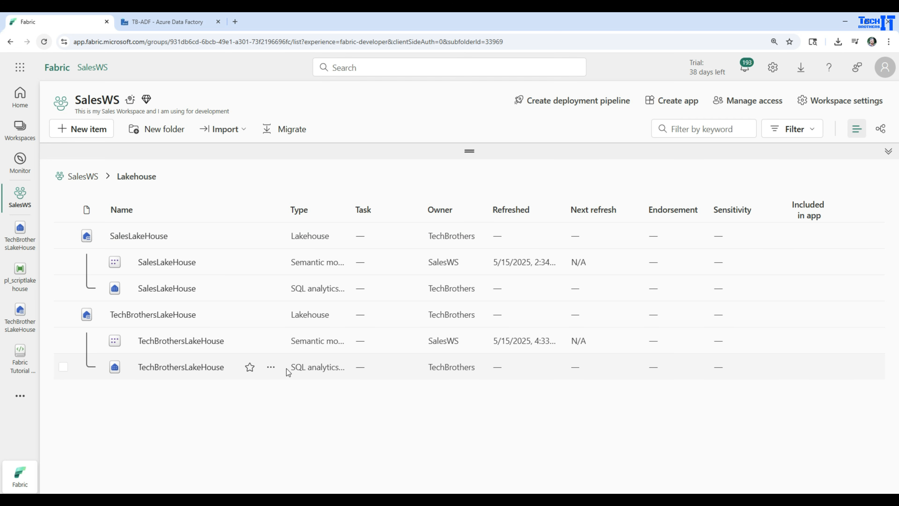
- Try to copy the SQL connection string of TechBrothersLakeHouse's SQL analytics endpoint
{"action": "left_click", "coordinate": [271, 368]}
{"action": "scroll", "coordinate": [313, 447], "scroll_direction": "down", "scroll_amount": 5}
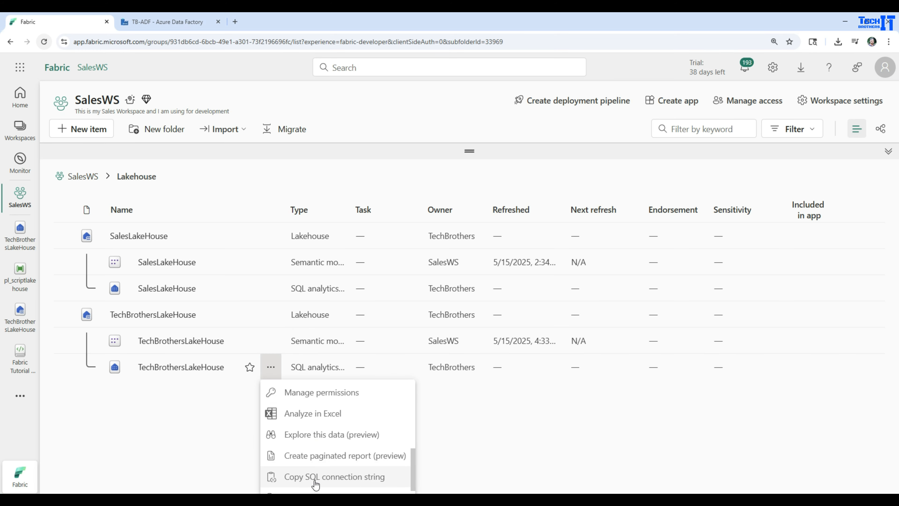
{"action": "left_click", "coordinate": [332, 477]}
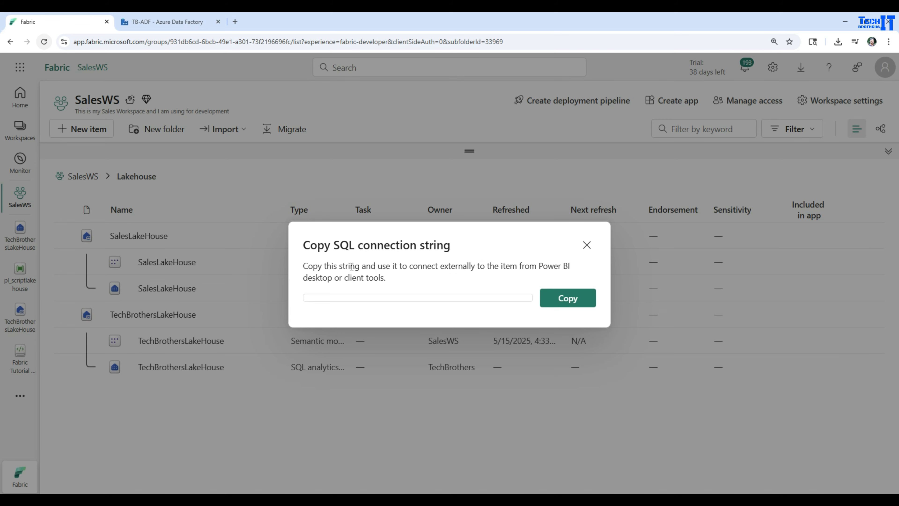
{"action": "left_click", "coordinate": [552, 298]}
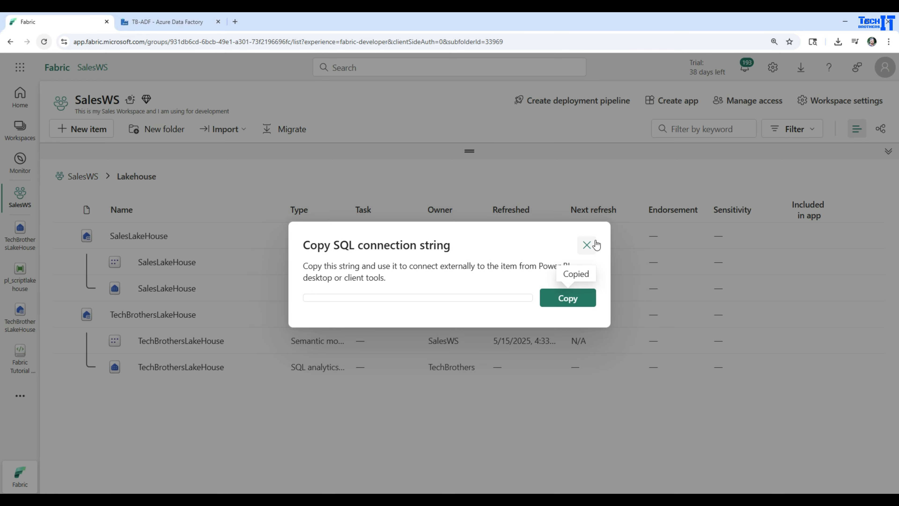
{"action": "left_click", "coordinate": [587, 245]}
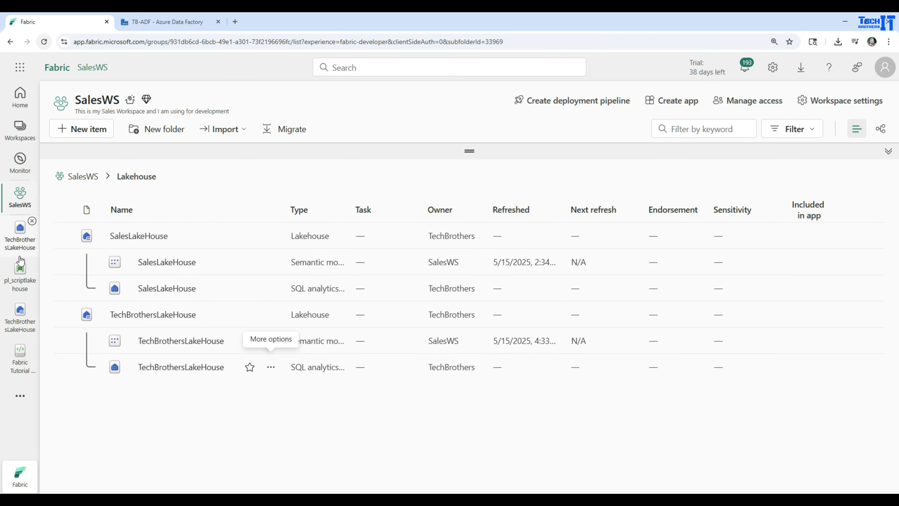
- Add a Script activity to the pl_scriptlakehouse pipeline again and show its settings in an enlarged properties area
{"action": "left_click", "coordinate": [21, 282]}
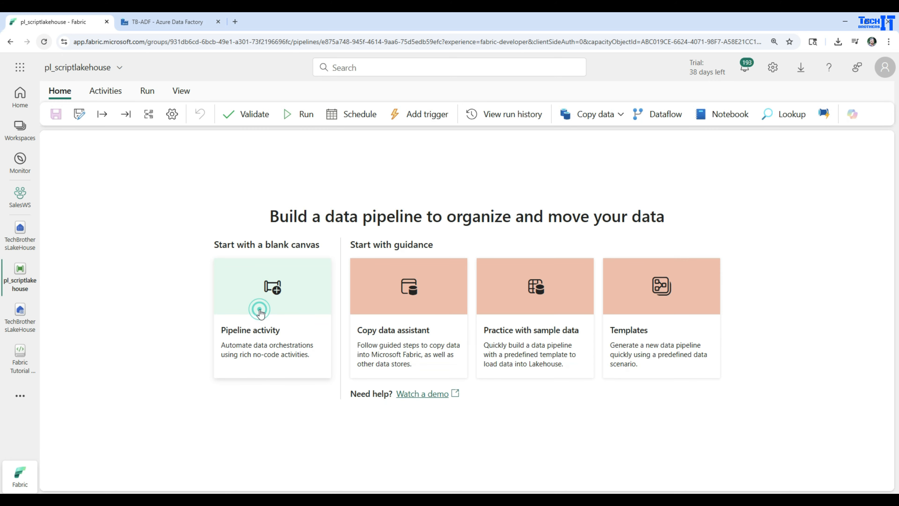
{"action": "left_click", "coordinate": [283, 334]}
{"action": "scroll", "coordinate": [384, 349], "scroll_direction": "down", "scroll_amount": 8}
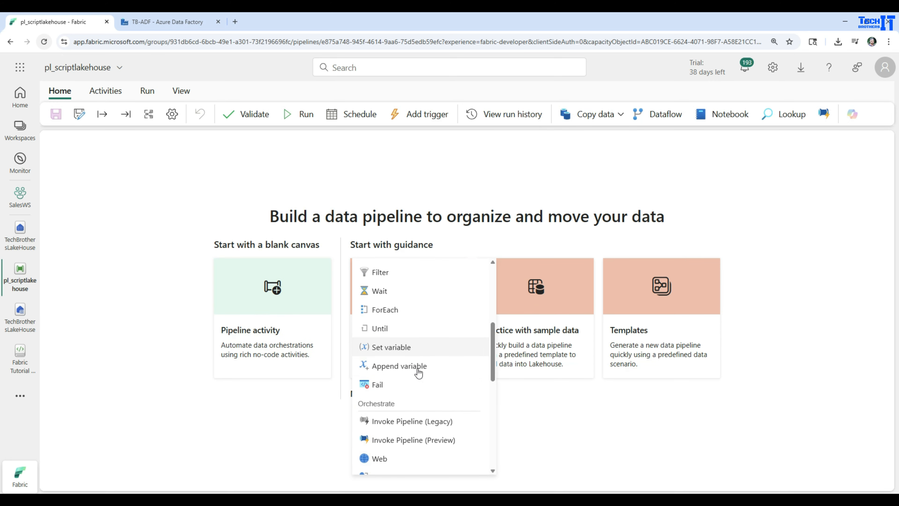
{"action": "scroll", "coordinate": [393, 457], "scroll_direction": "down", "scroll_amount": 5}
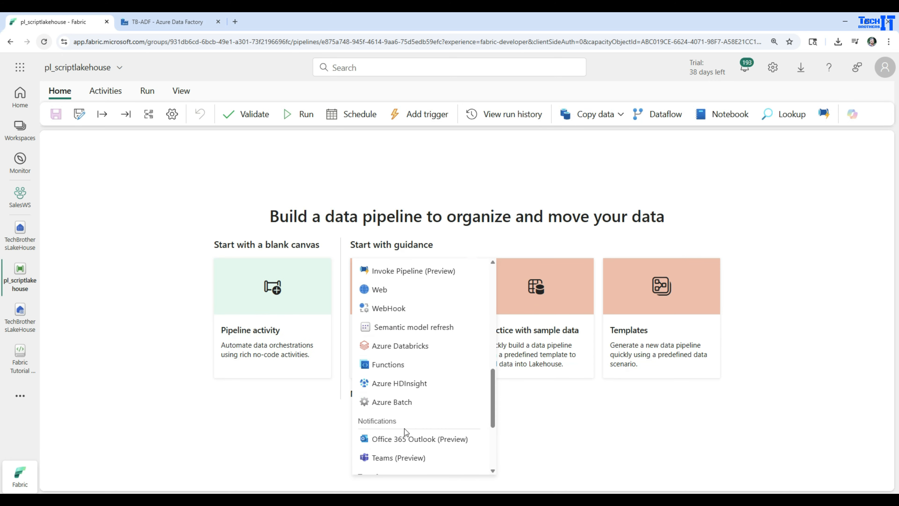
{"action": "left_click", "coordinate": [382, 438]}
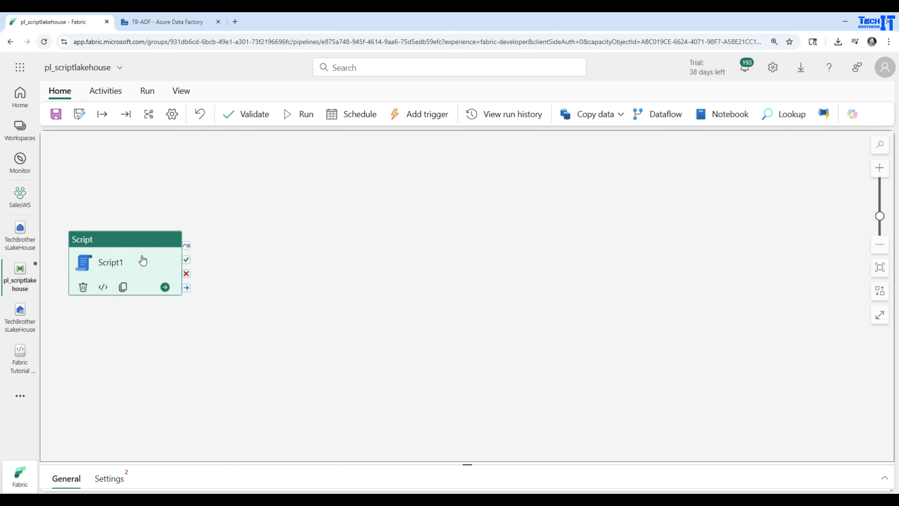
{"action": "left_click_drag", "start_coordinate": [445, 463], "coordinate": [446, 337]}
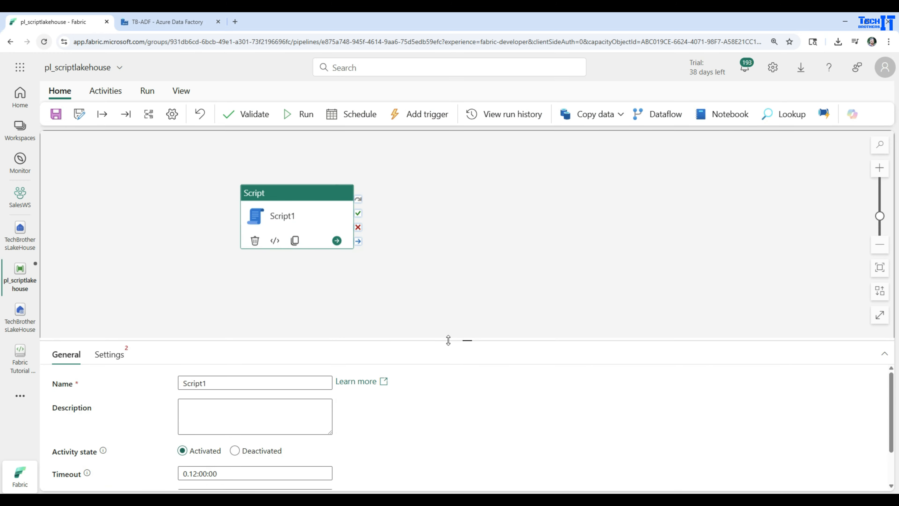
{"action": "left_click", "coordinate": [108, 353]}
{"action": "left_click", "coordinate": [222, 378]}
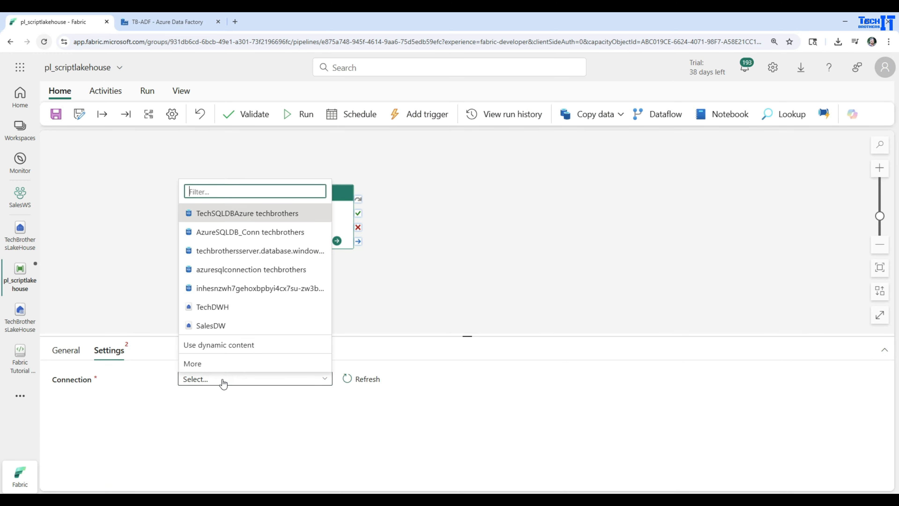
{"action": "left_click", "coordinate": [194, 365]}
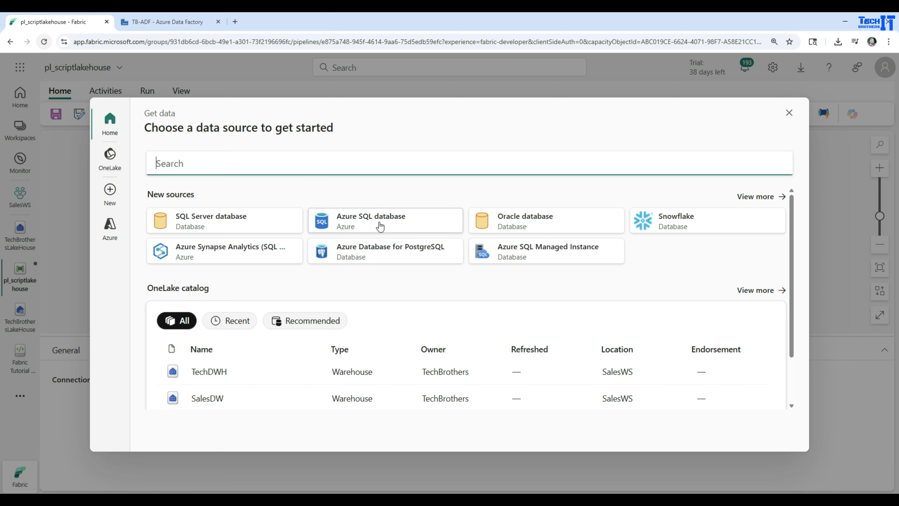
{"action": "left_click", "coordinate": [360, 223]}
{"action": "left_click", "coordinate": [414, 187]}
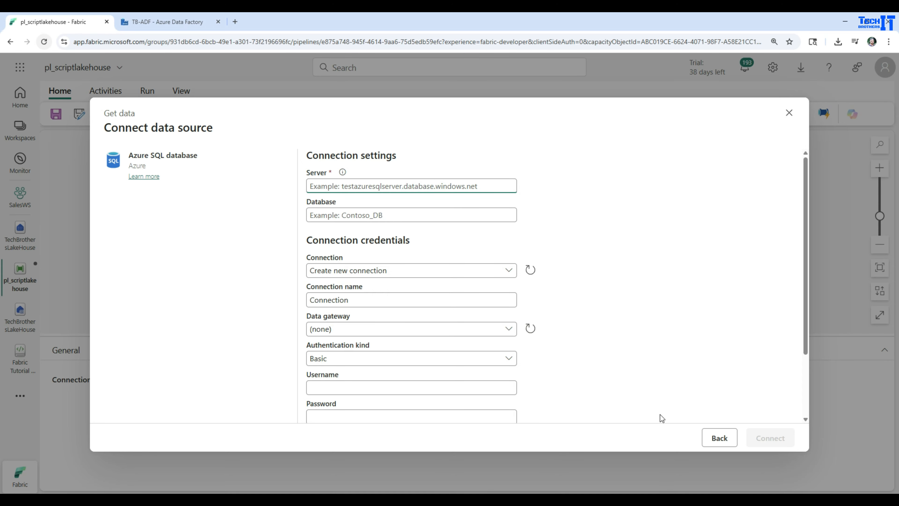
{"action": "left_click", "coordinate": [789, 113]}
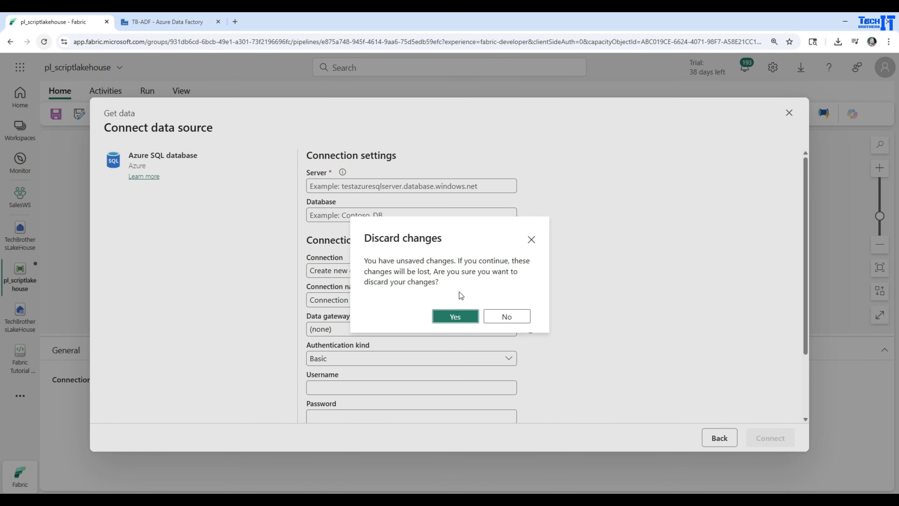
{"action": "left_click", "coordinate": [456, 315]}
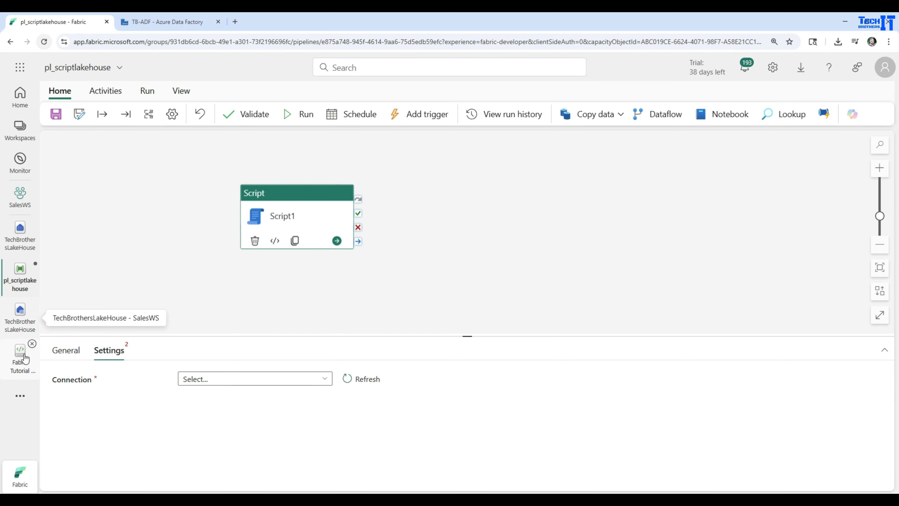
- Copy the SQL connection string of TechBrothersLakeHouse's SQL analytics endpoint from the SalesWS workspace
{"action": "left_click", "coordinate": [20, 195]}
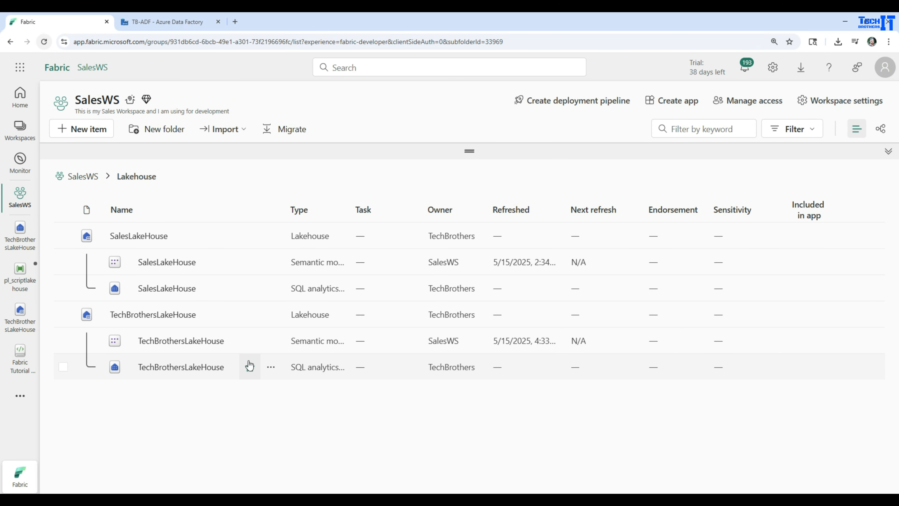
{"action": "left_click", "coordinate": [271, 367]}
{"action": "scroll", "coordinate": [318, 440], "scroll_direction": "down", "scroll_amount": 3}
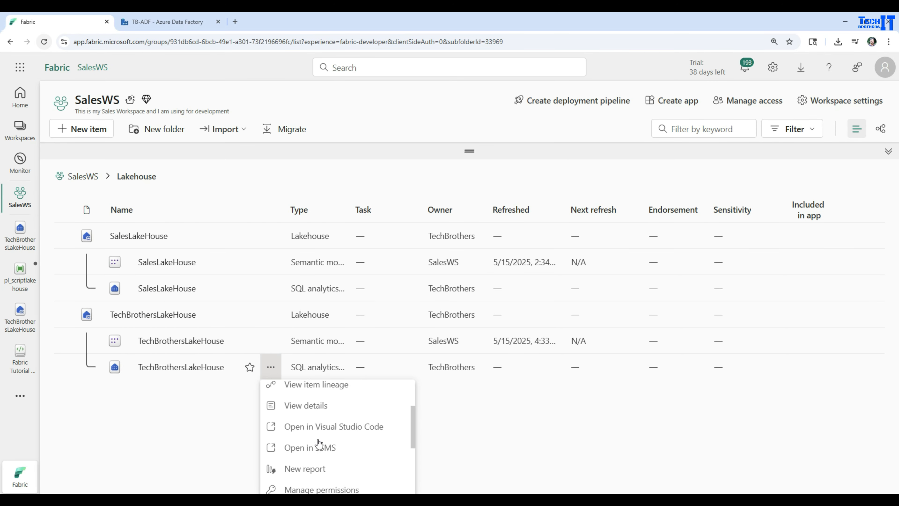
{"action": "scroll", "coordinate": [320, 444], "scroll_direction": "down", "scroll_amount": 2}
{"action": "scroll", "coordinate": [326, 465], "scroll_direction": "down", "scroll_amount": 2}
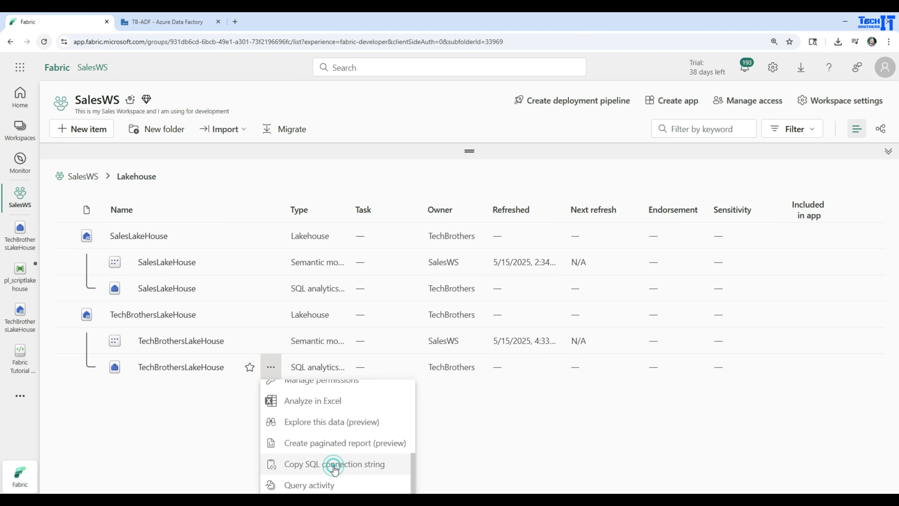
{"action": "left_click", "coordinate": [333, 464]}
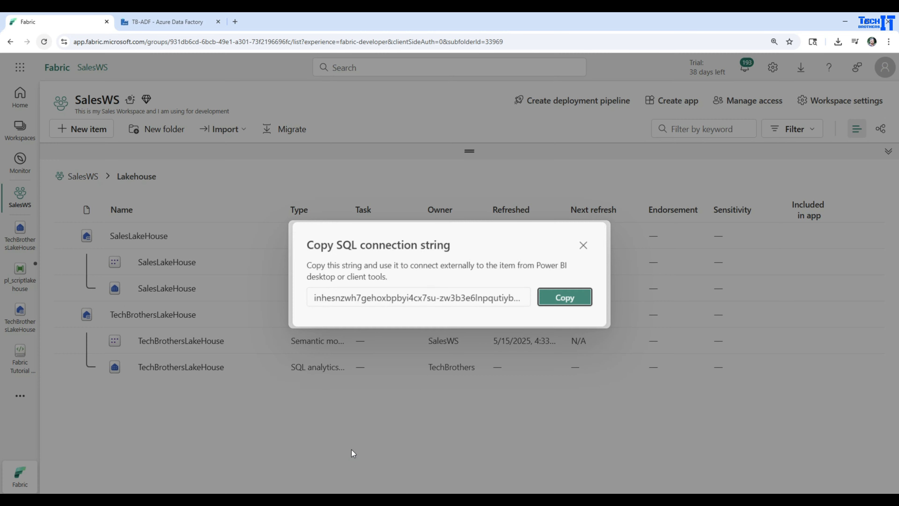
{"action": "left_click", "coordinate": [587, 244]}
- Start a new Azure SQL database connection for the Script activity, with the copied connection string as server and TechBrothersLAkeHouse as database
{"action": "left_click", "coordinate": [13, 286]}
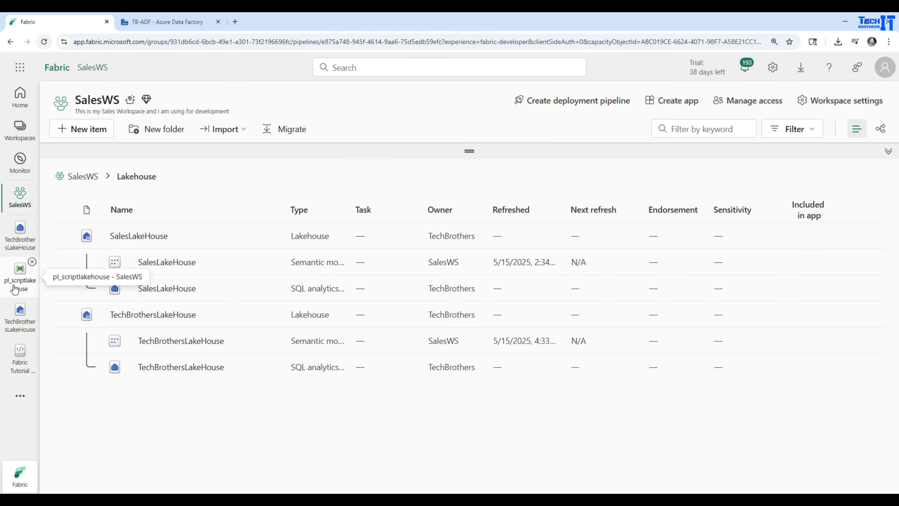
{"action": "left_click", "coordinate": [257, 379]}
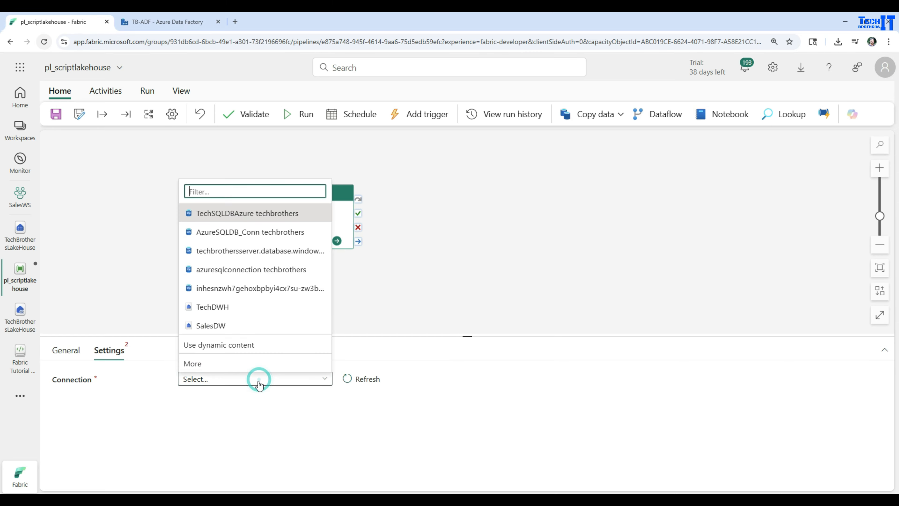
{"action": "left_click", "coordinate": [215, 362]}
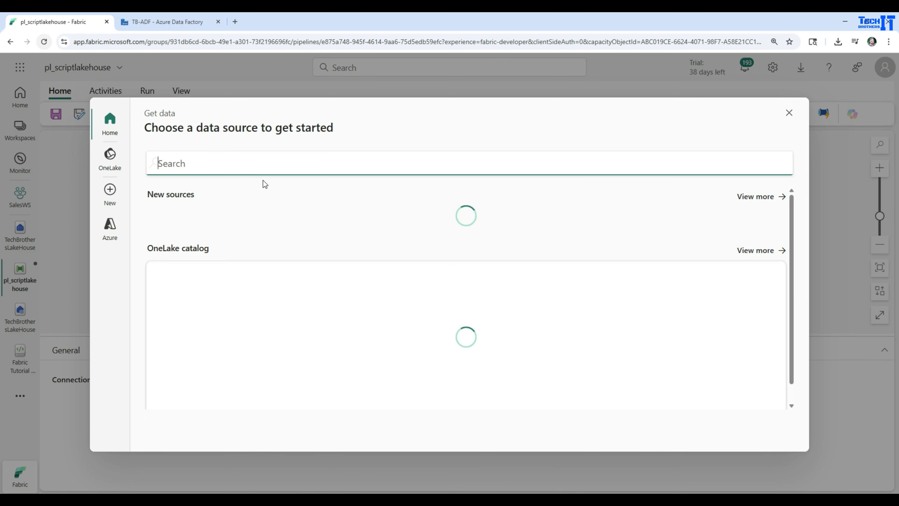
{"action": "left_click", "coordinate": [387, 222]}
{"action": "left_click", "coordinate": [370, 187]}
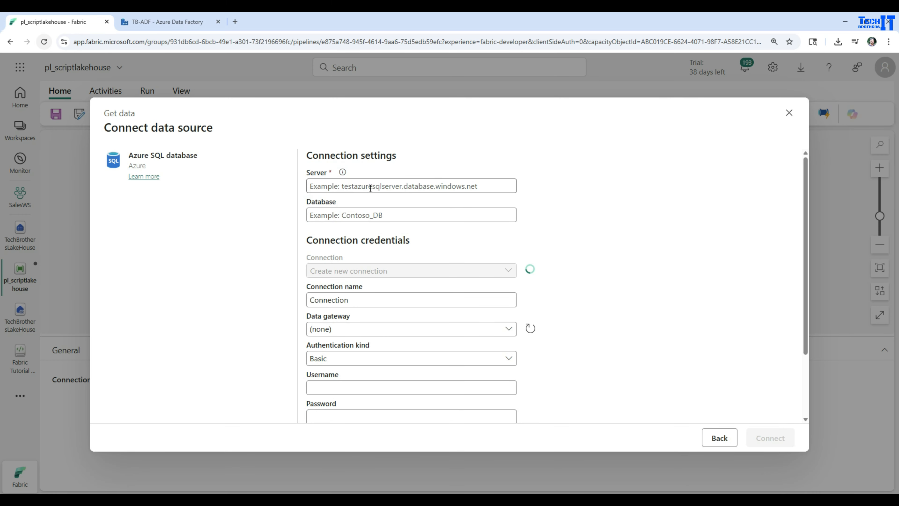
{"action": "key", "text": "ctrl+v"}
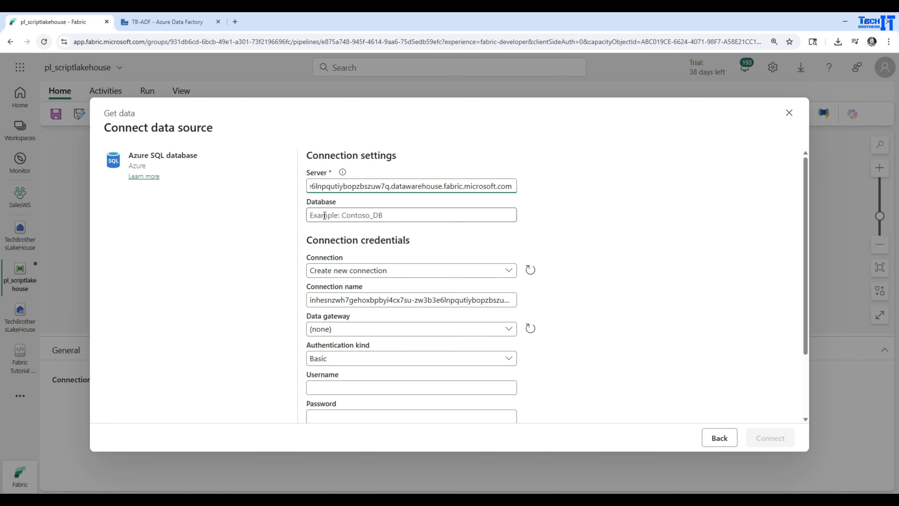
{"action": "left_click", "coordinate": [360, 216]}
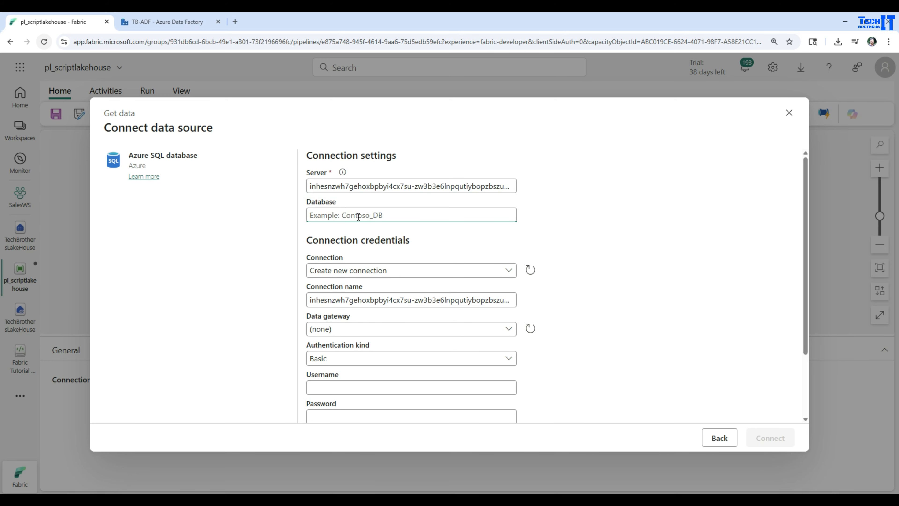
{"action": "type", "text": "TechBr"}
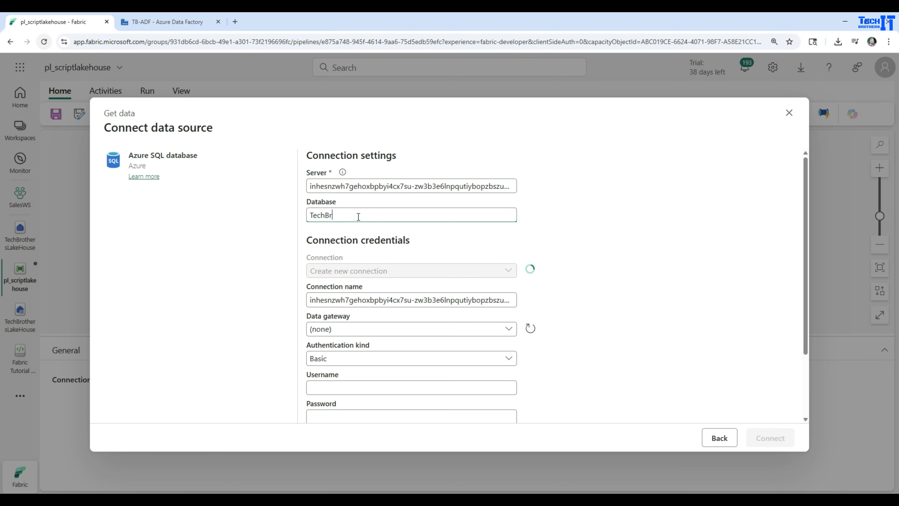
{"action": "type", "text": "othersLAkeHouse"}
- Set the connection's authentication kind to Organizational account and connect with the signed-in account
{"action": "scroll", "coordinate": [556, 271], "scroll_direction": "down", "scroll_amount": 3}
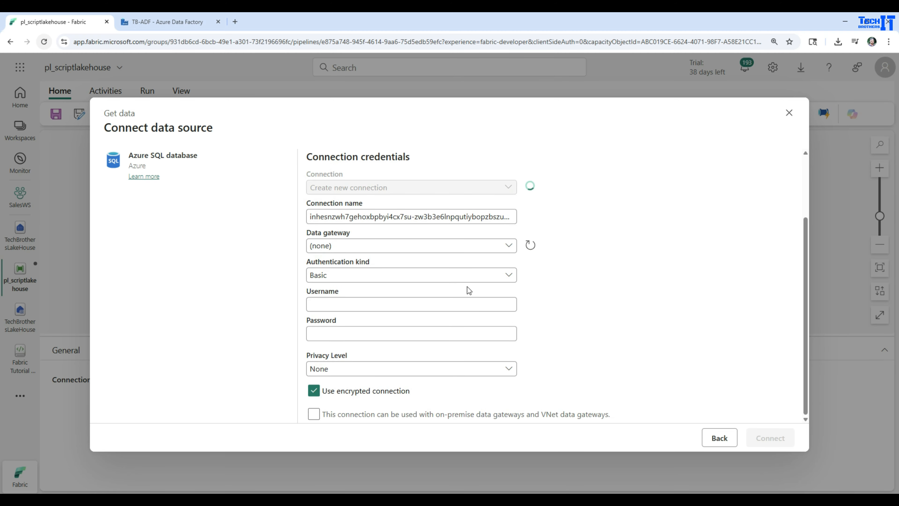
{"action": "left_click", "coordinate": [356, 281]}
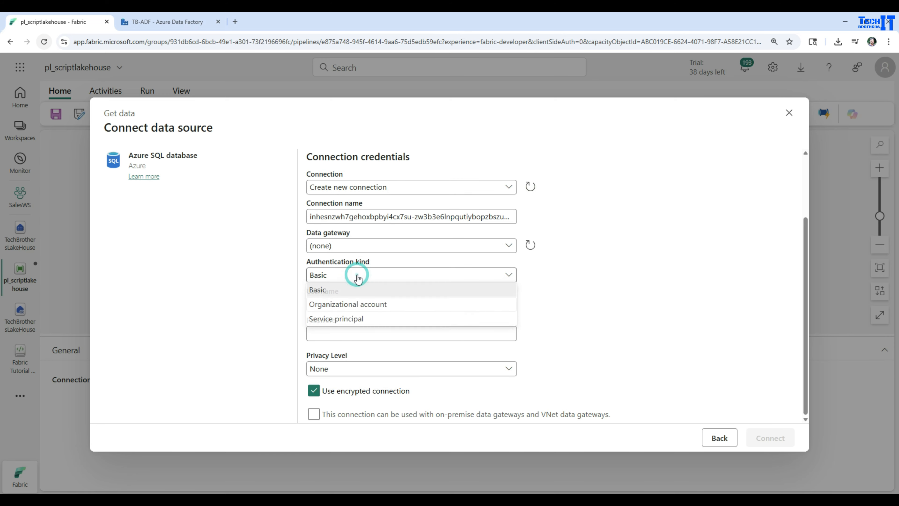
{"action": "left_click", "coordinate": [340, 306]}
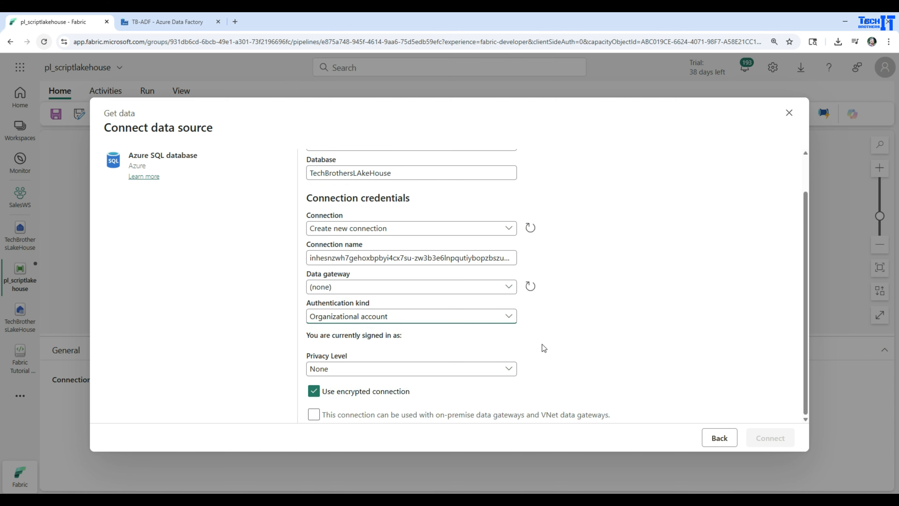
{"action": "left_click", "coordinate": [413, 361]}
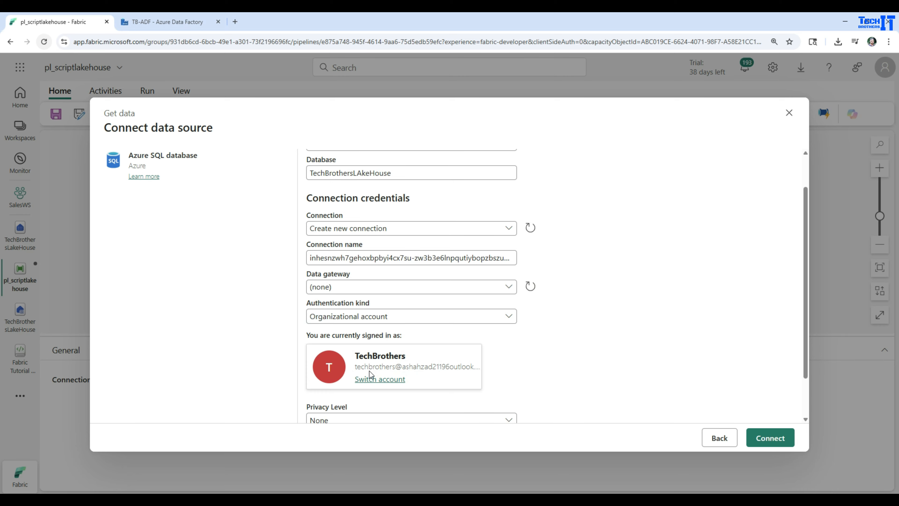
{"action": "left_click", "coordinate": [775, 438]}
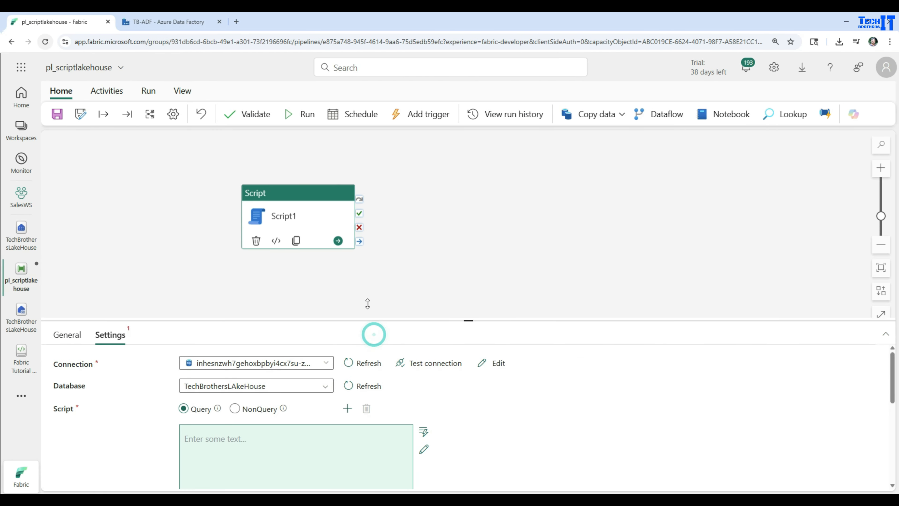
- Copy the whole SELECT TOP (100) query on the customer table from SQL query 4 in TechBrothersLakeHouse's SQL analytics endpoint
{"action": "left_click_drag", "start_coordinate": [367, 303], "coordinate": [366, 275]}
{"action": "left_click", "coordinate": [287, 416]}
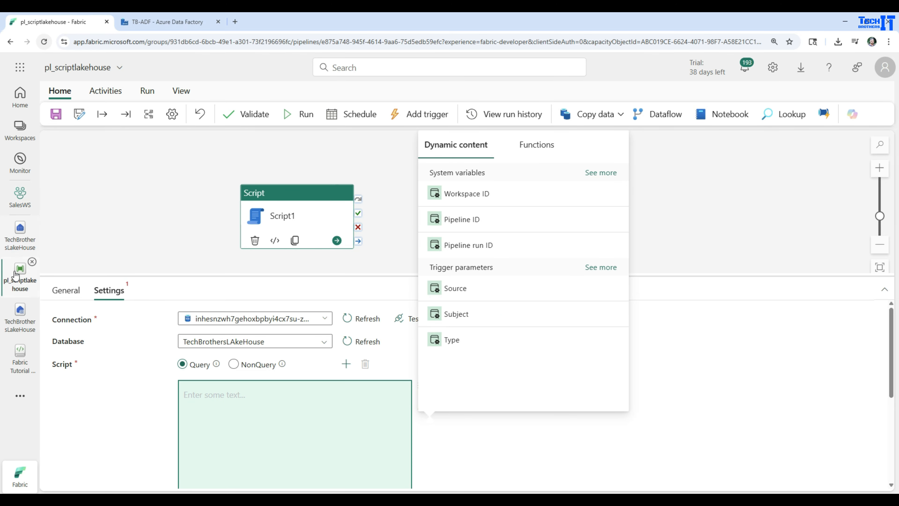
{"action": "left_click", "coordinate": [20, 231]}
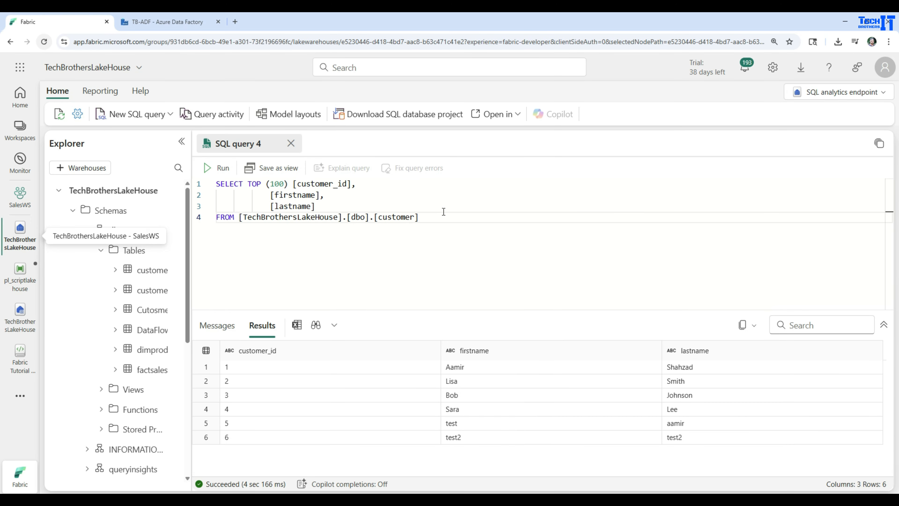
{"action": "left_click_drag", "start_coordinate": [421, 217], "coordinate": [216, 183]}
{"action": "right_click", "coordinate": [259, 197]}
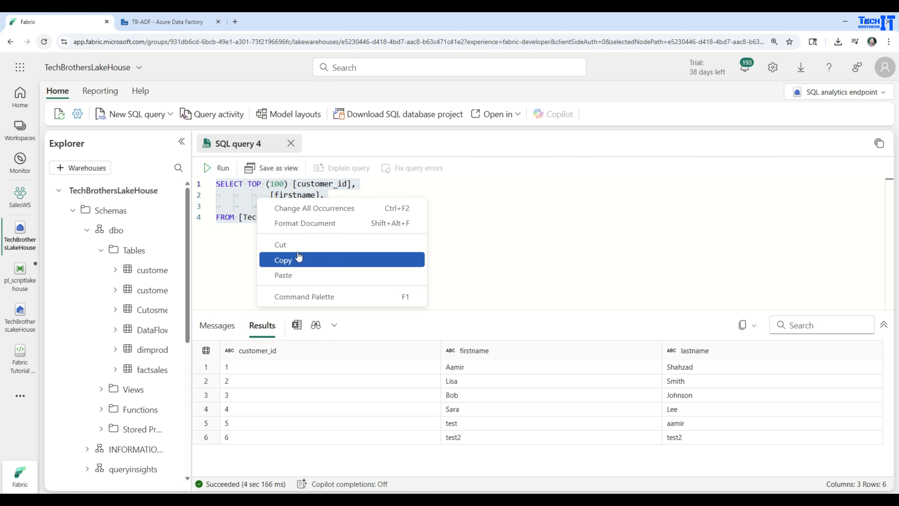
{"action": "left_click", "coordinate": [297, 257]}
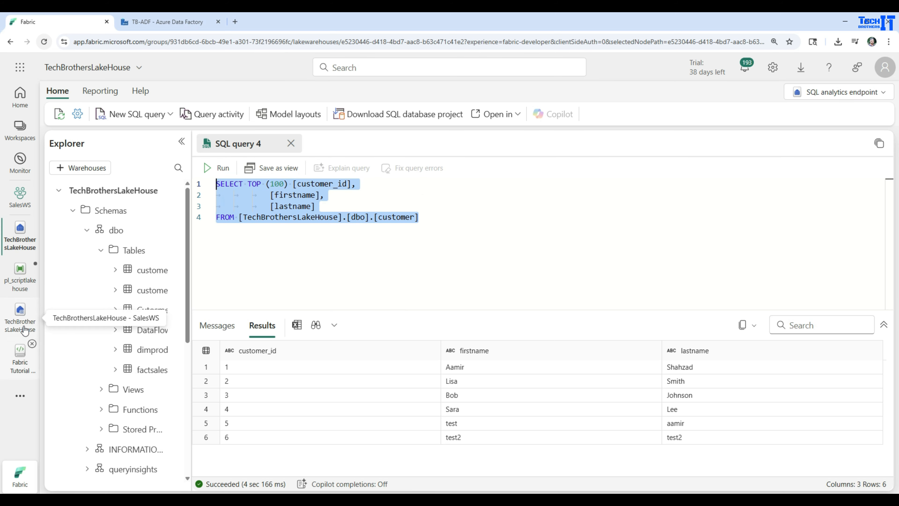
- Insert the copied customer query as the Script activity's Query script in pl_scriptlakehouse, using the code editor, and accept it
{"action": "left_click", "coordinate": [21, 272]}
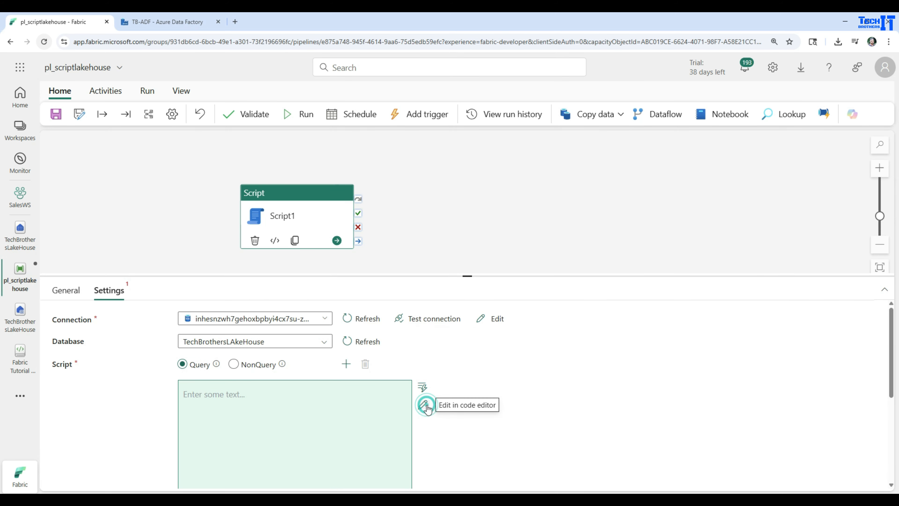
{"action": "left_click", "coordinate": [423, 406]}
{"action": "left_click", "coordinate": [253, 237]}
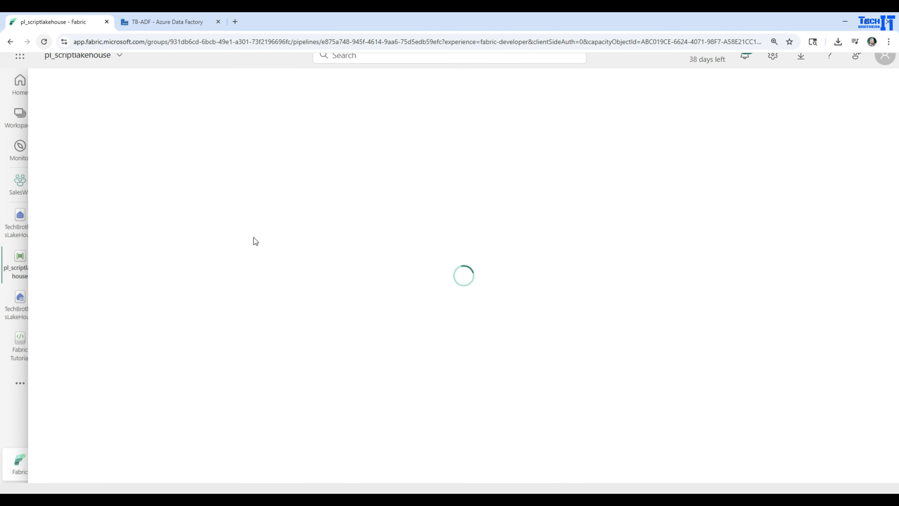
{"action": "left_click", "coordinate": [222, 187]}
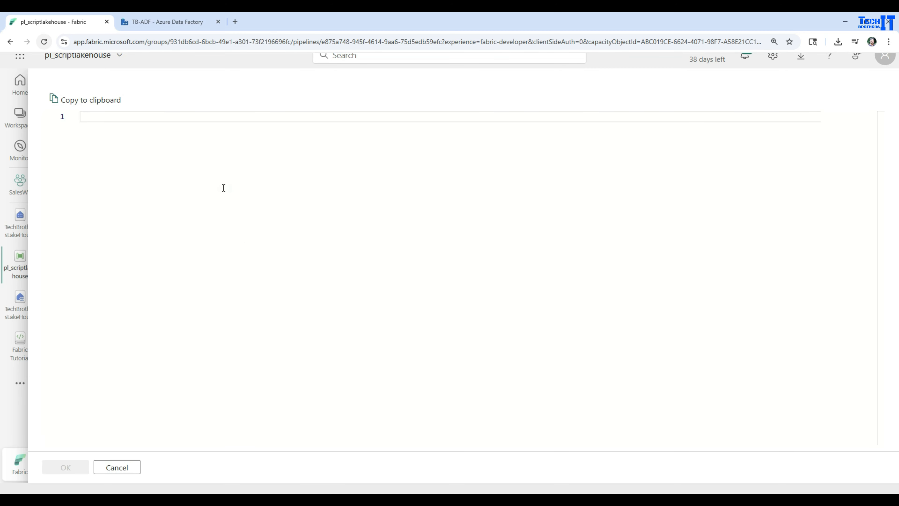
{"action": "key", "text": "ctrl+v"}
{"action": "left_click", "coordinate": [65, 467]}
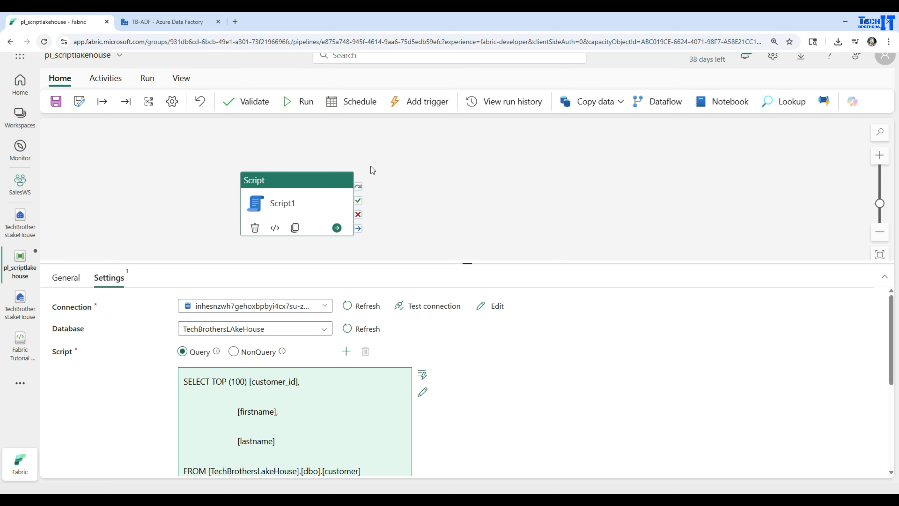
- Check the Script activity's connection, database and query, and save and run the pl_scriptlakehouse pipeline
{"action": "left_click_drag", "start_coordinate": [448, 264], "coordinate": [446, 197]}
{"action": "scroll", "coordinate": [283, 354], "scroll_direction": "down", "scroll_amount": 3}
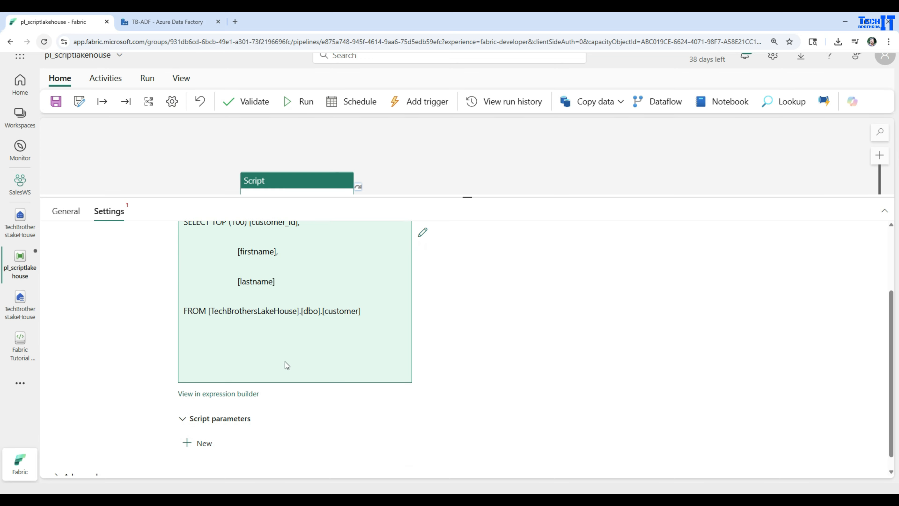
{"action": "scroll", "coordinate": [274, 297], "scroll_direction": "up", "scroll_amount": 3}
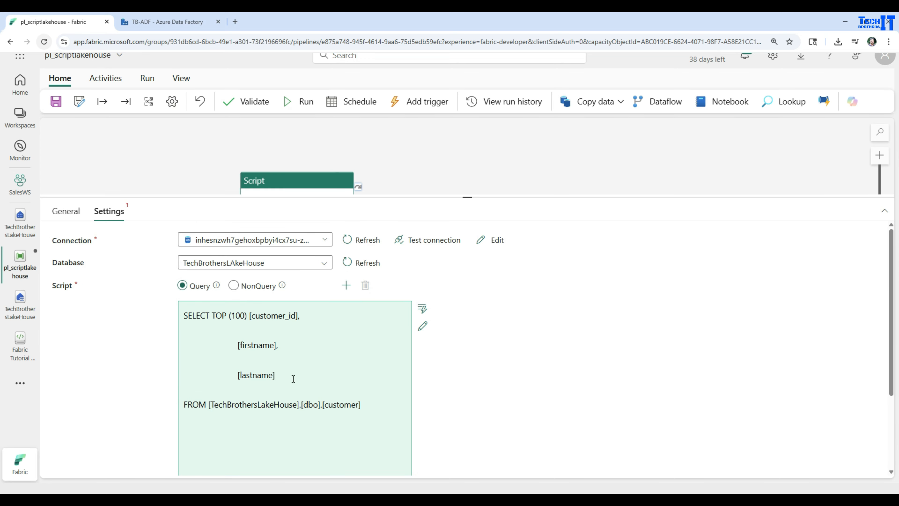
{"action": "left_click", "coordinate": [149, 79]}
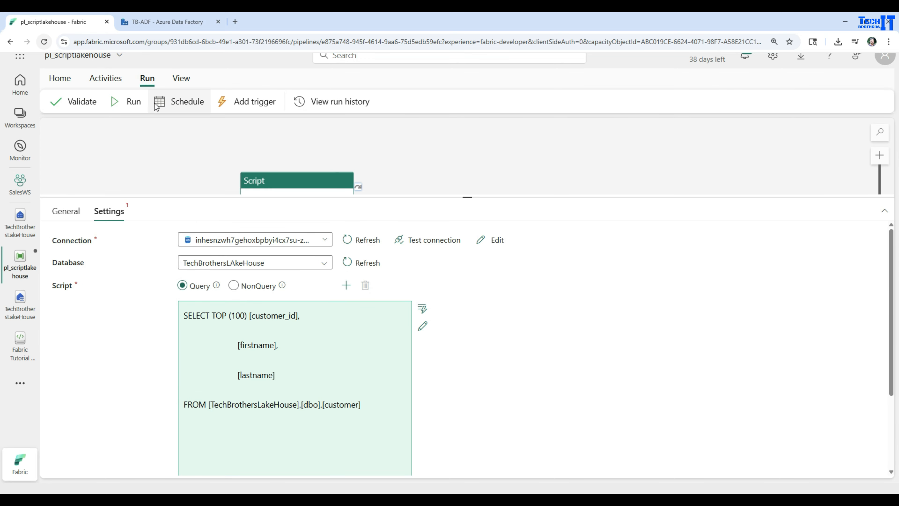
{"action": "left_click", "coordinate": [139, 103]}
{"action": "left_click", "coordinate": [423, 315]}
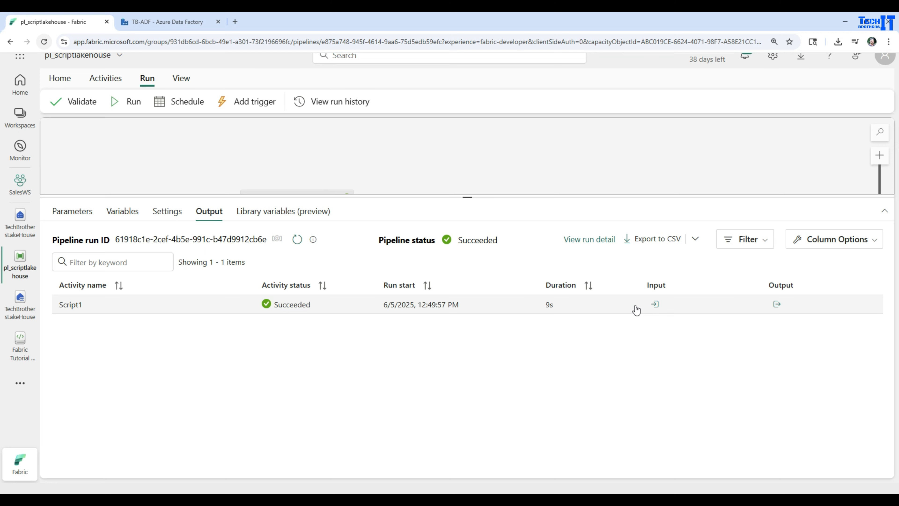
- Examine the Script1 run's input for the query text and the table it was sent to, and close the input view
{"action": "left_click", "coordinate": [654, 305]}
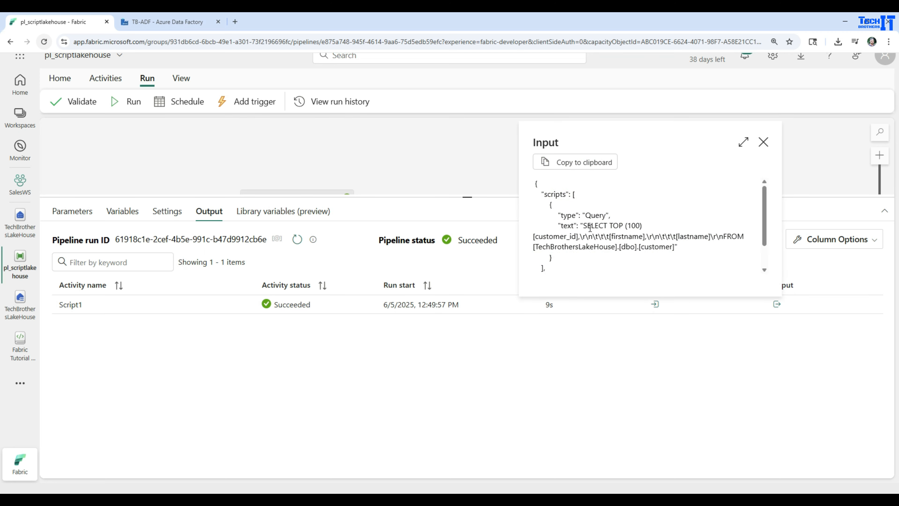
{"action": "left_click_drag", "start_coordinate": [585, 225], "coordinate": [653, 230]}
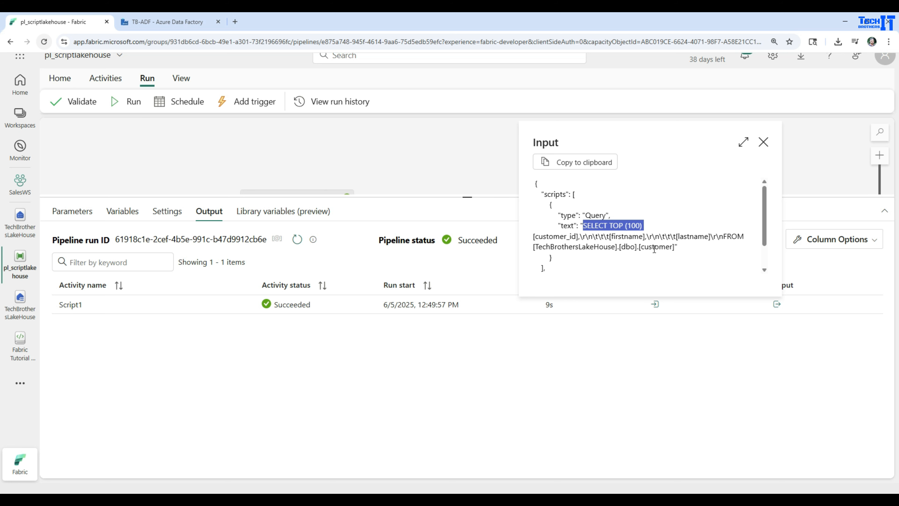
{"action": "left_click_drag", "start_coordinate": [534, 246], "coordinate": [677, 246]}
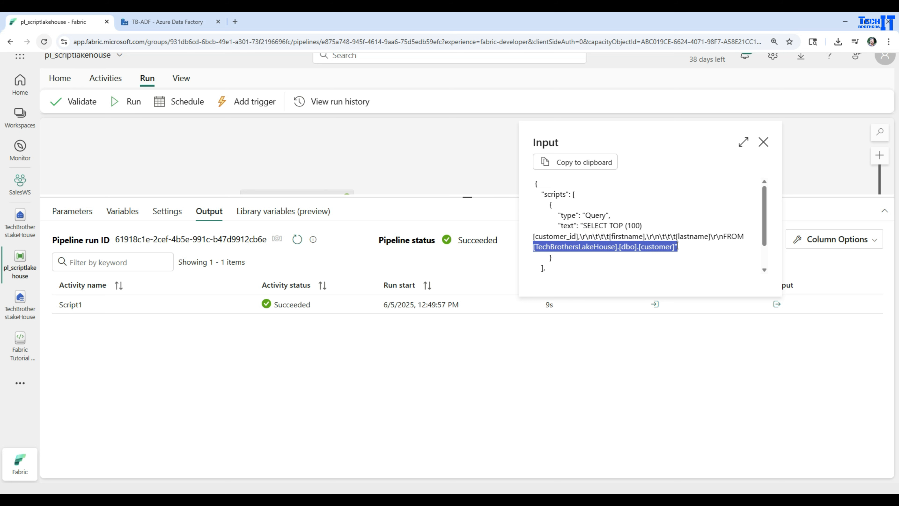
{"action": "left_click", "coordinate": [764, 142]}
- Examine the Script1 run's output for the row count and the returned customer records, and close the output view
{"action": "left_click", "coordinate": [777, 304]}
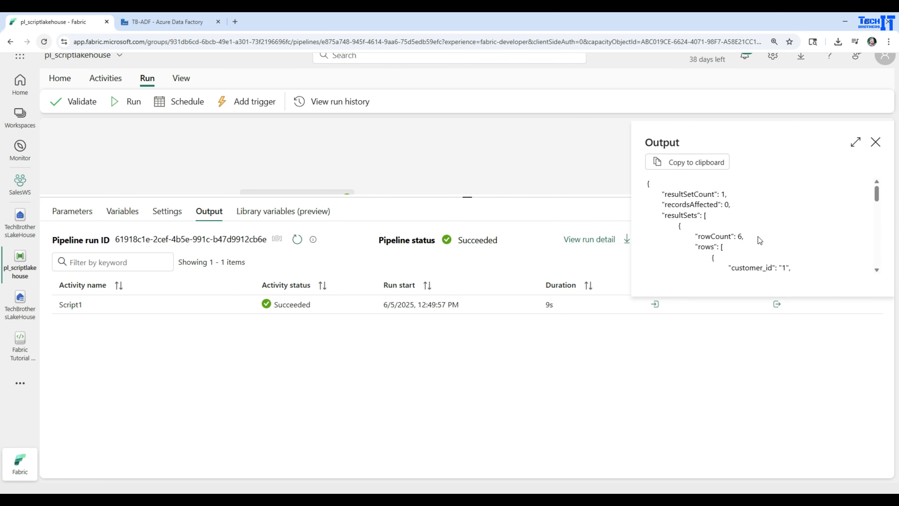
{"action": "left_click_drag", "start_coordinate": [759, 241], "coordinate": [694, 237]}
{"action": "scroll", "coordinate": [761, 248], "scroll_direction": "down", "scroll_amount": 1}
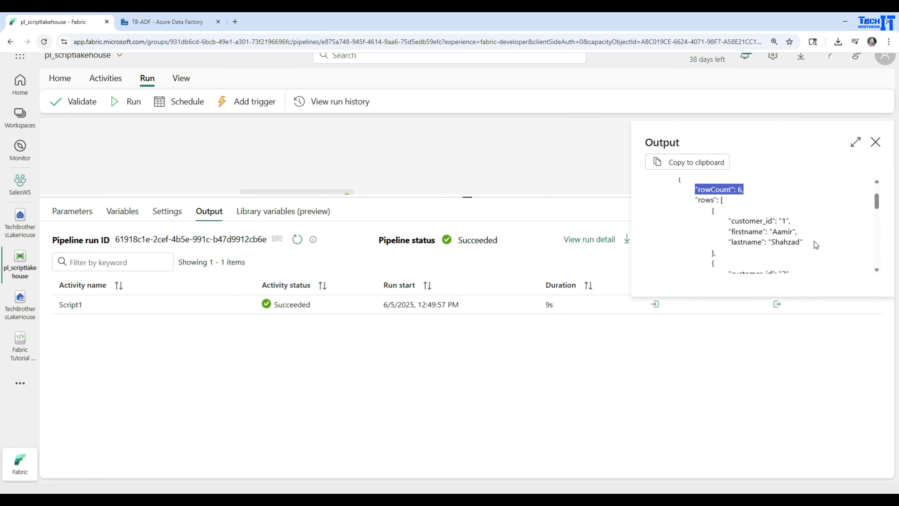
{"action": "left_click_drag", "start_coordinate": [803, 242], "coordinate": [663, 225]}
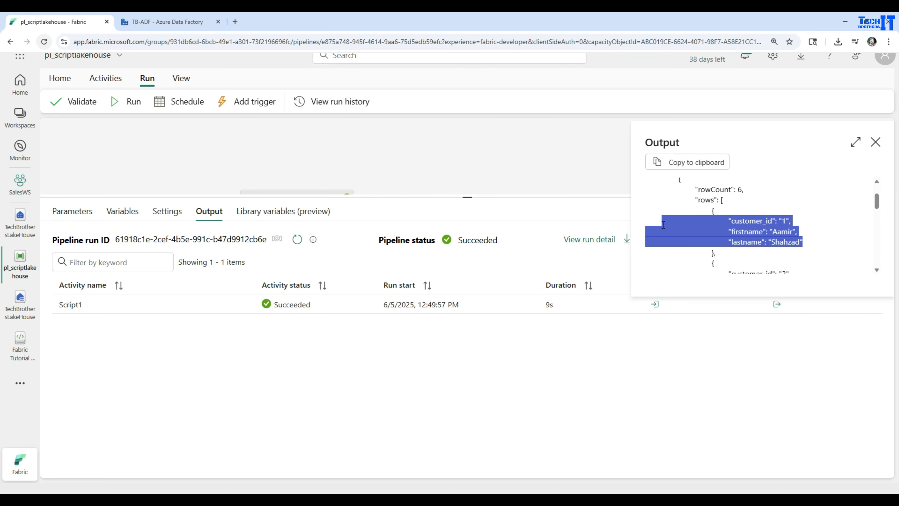
{"action": "scroll", "coordinate": [764, 240], "scroll_direction": "down", "scroll_amount": 5}
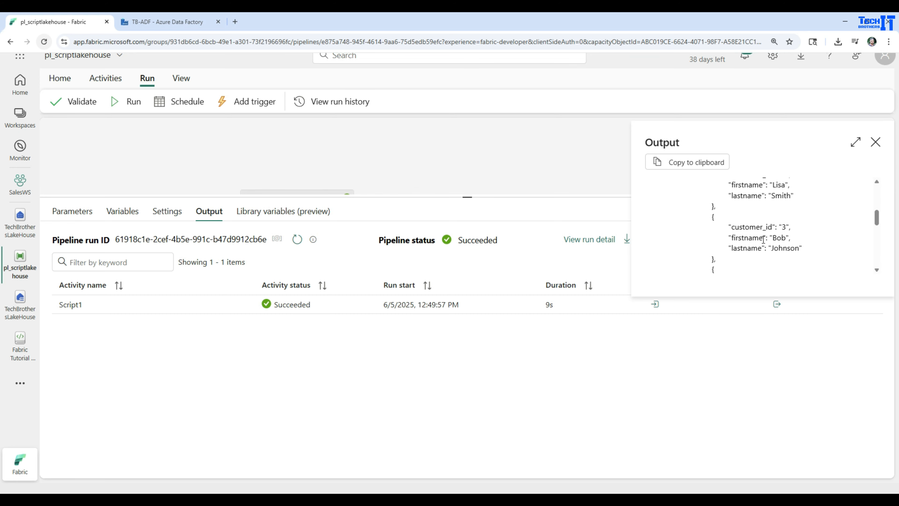
{"action": "left_click", "coordinate": [876, 142]}
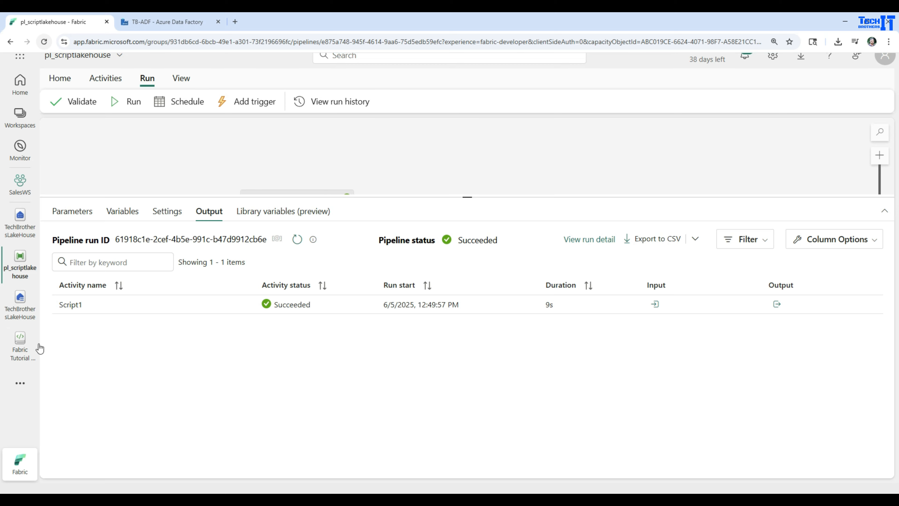
- Review where the SQL connection string can be copied for TechBrothersLakeHouse's SQL analytics endpoint in the SalesWS workspace
{"action": "left_click", "coordinate": [20, 182]}
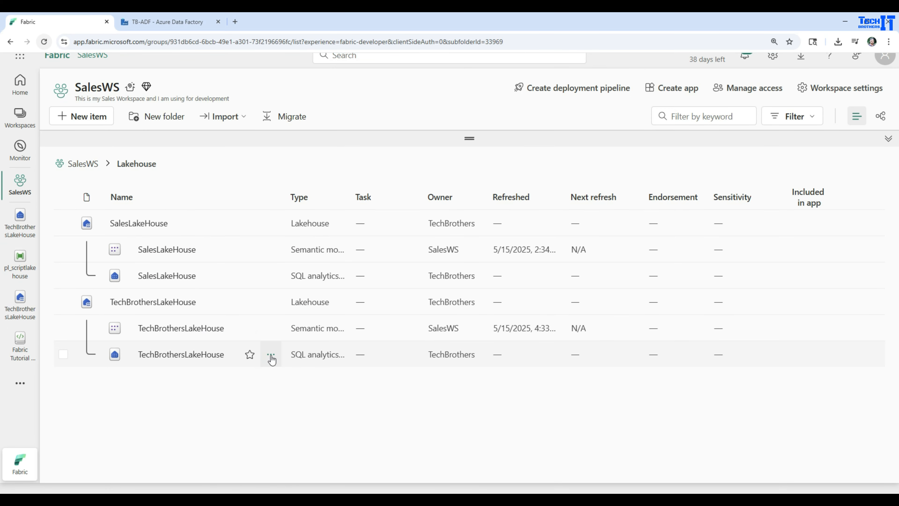
{"action": "left_click", "coordinate": [271, 355]}
{"action": "scroll", "coordinate": [318, 456], "scroll_direction": "down", "scroll_amount": 3}
{"action": "scroll", "coordinate": [319, 457], "scroll_direction": "down", "scroll_amount": 2}
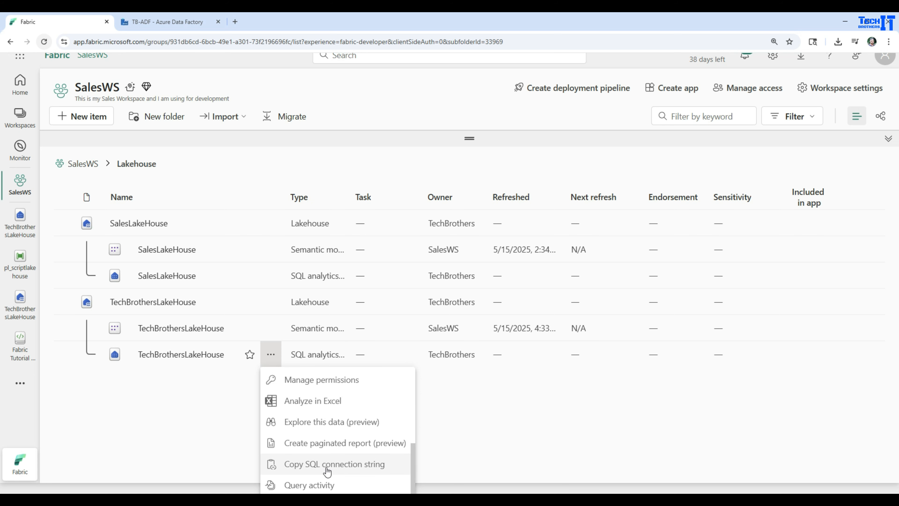
{"action": "left_click", "coordinate": [130, 416]}
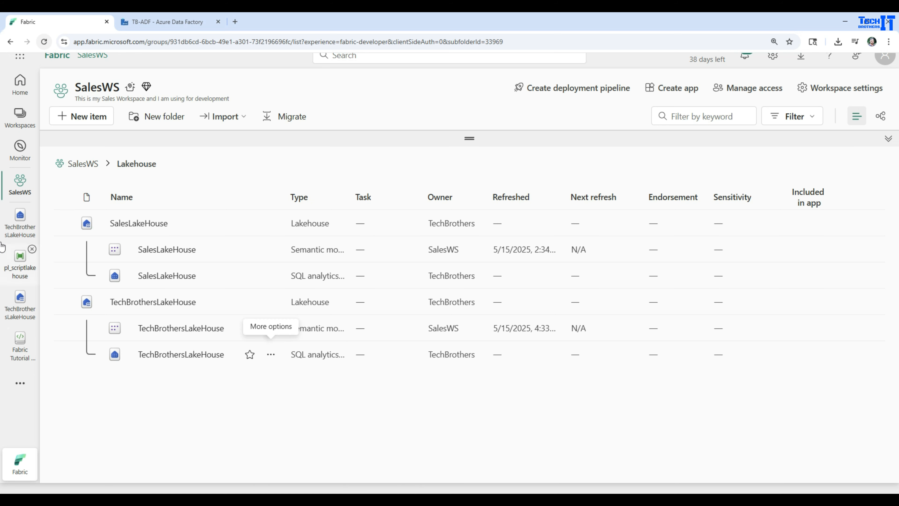